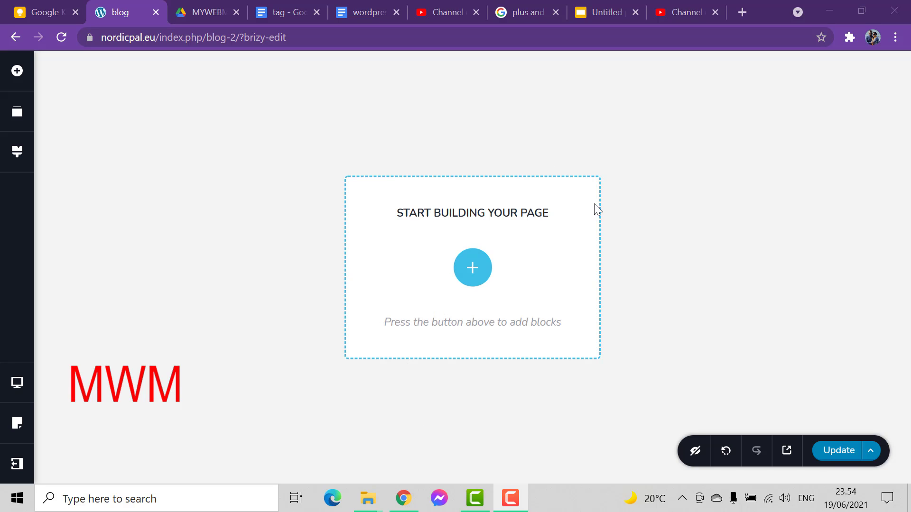
Start the page with a blank block using the option to create your own
click(474, 270)
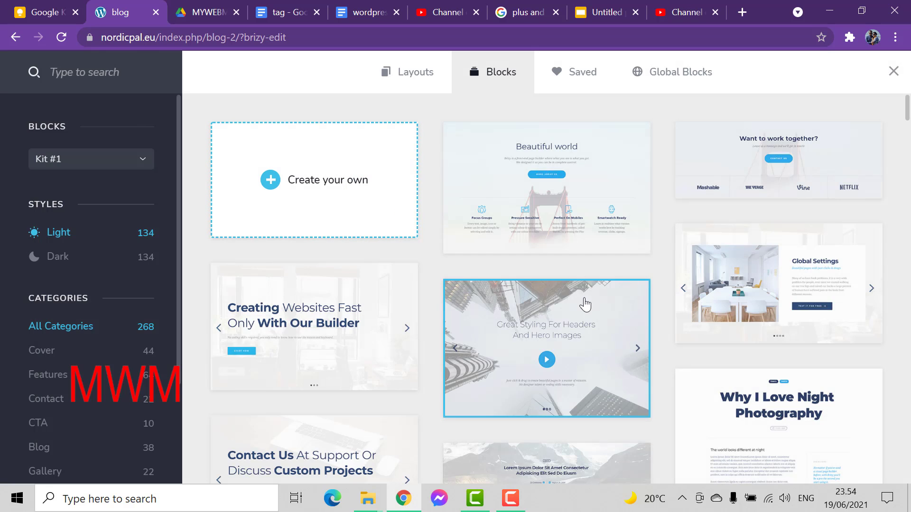
click(331, 194)
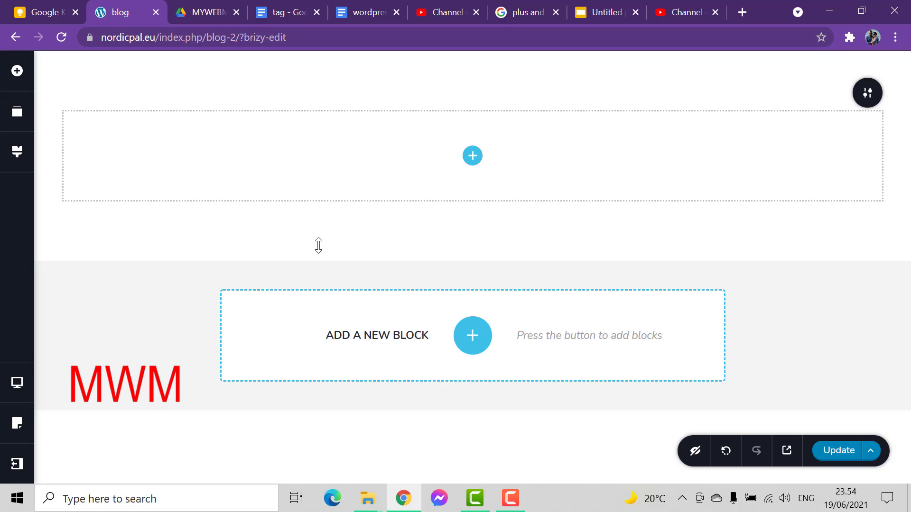
mouse_move(319, 246)
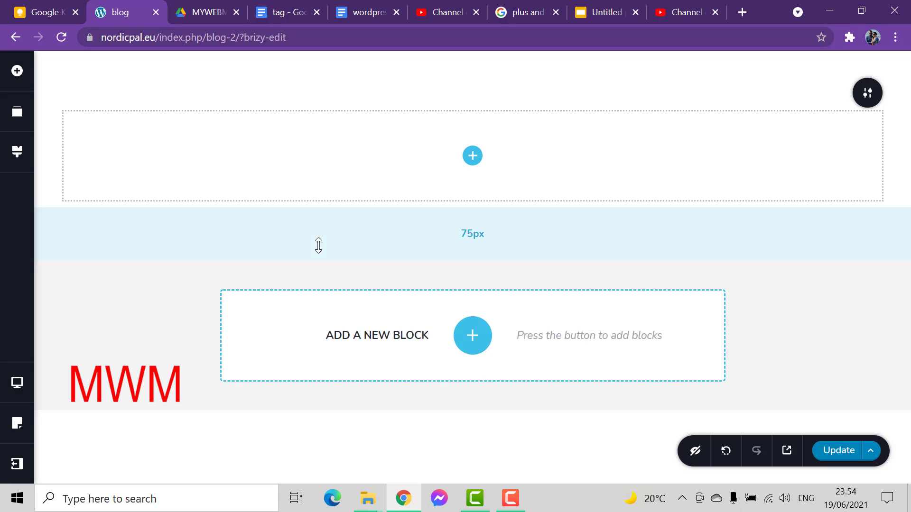
Add a Column element to the blank block to split it into two columns
click(16, 71)
scroll(70, 244, down, 10)
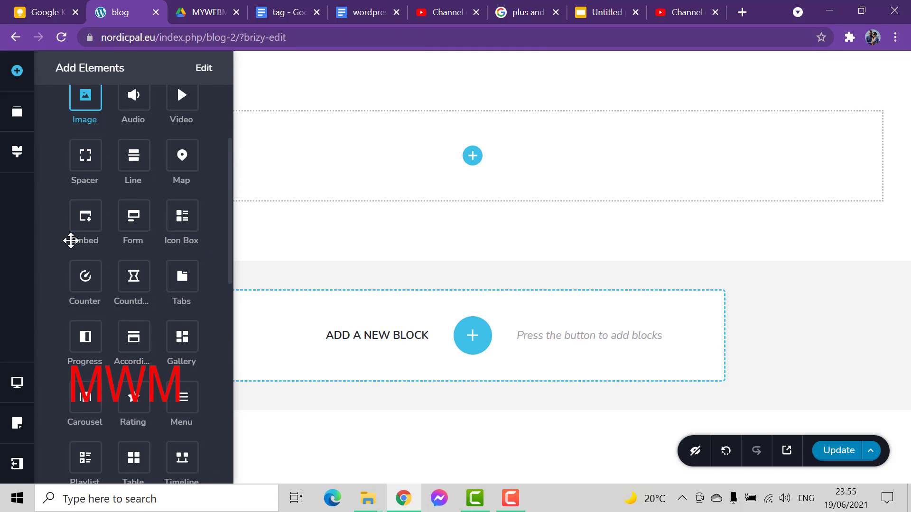
scroll(72, 251, down, 3)
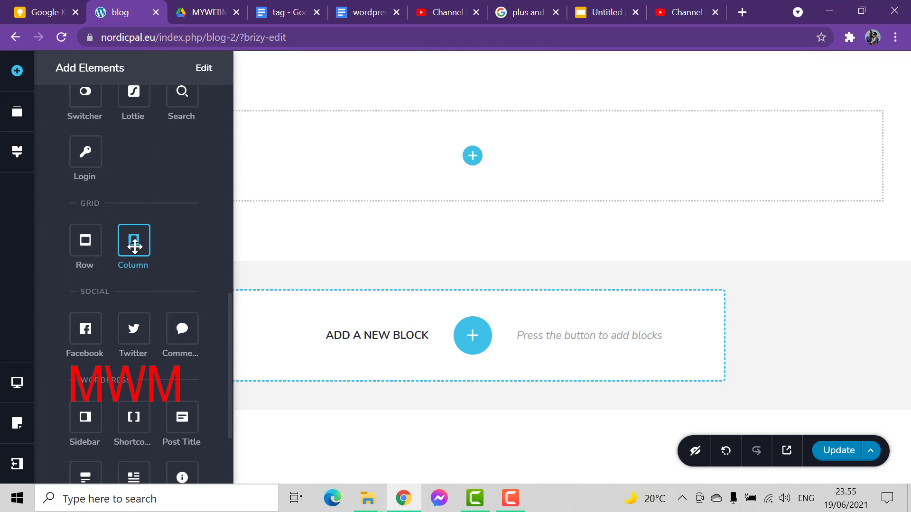
drag(133, 240, 469, 152)
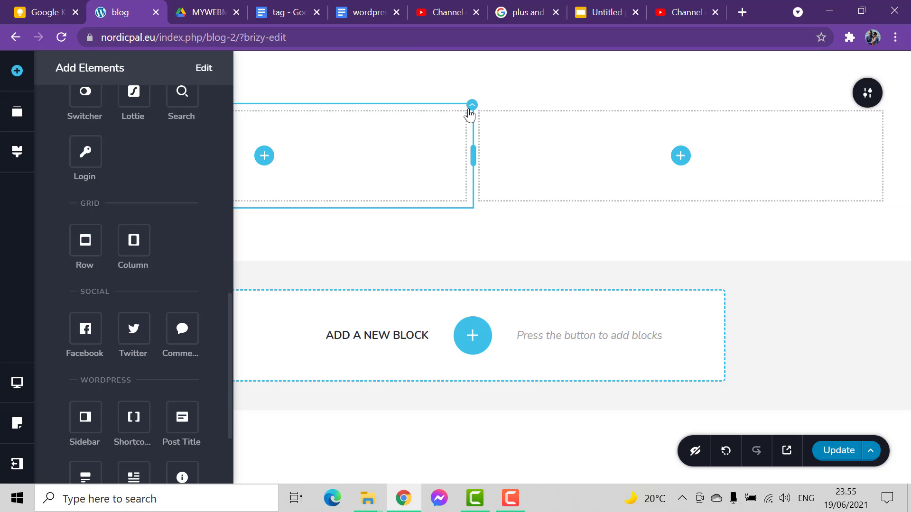
Duplicate a column twice so the block has four equal columns
click(470, 142)
click(522, 141)
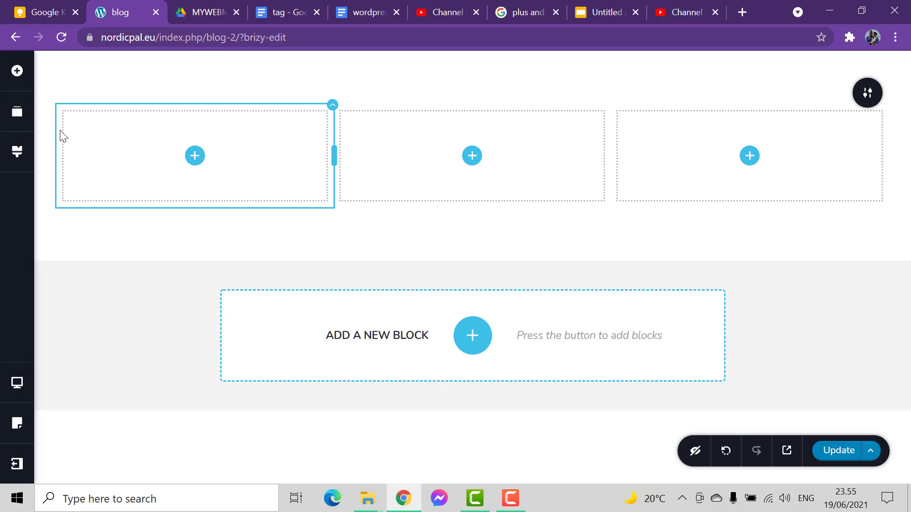
click(17, 72)
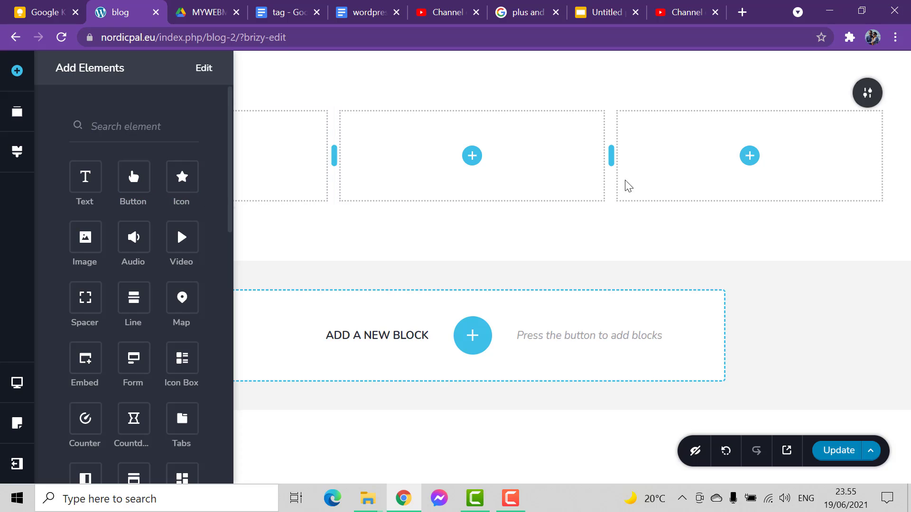
click(613, 121)
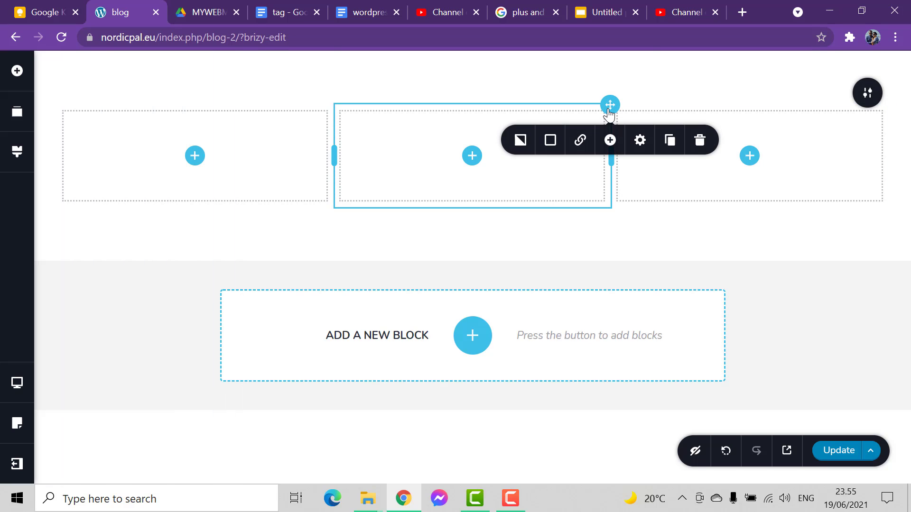
click(668, 137)
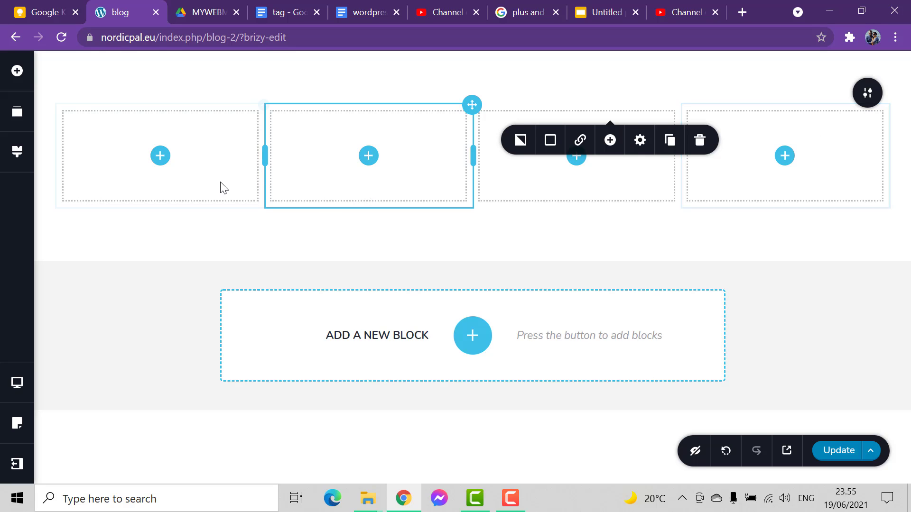
click(261, 254)
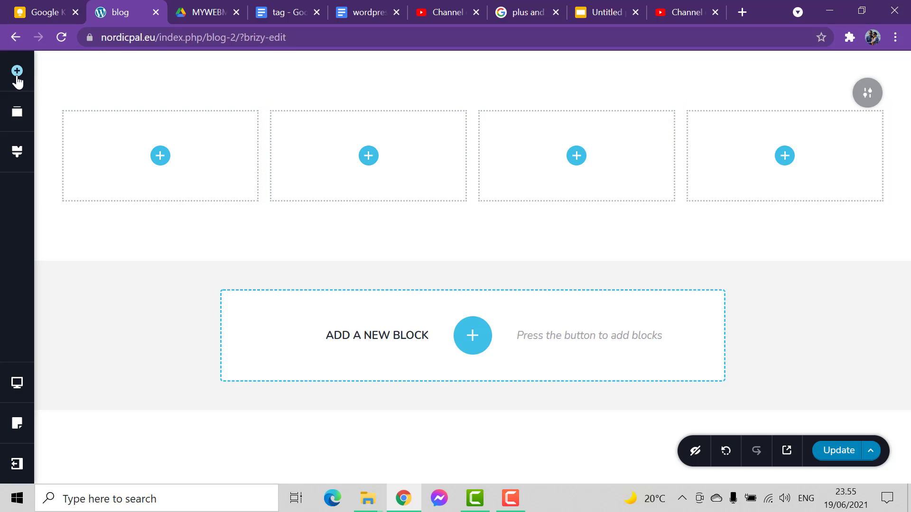
Find the Menu element by searching for "menu" and place it in the second column
click(17, 77)
scroll(111, 254, down, 3)
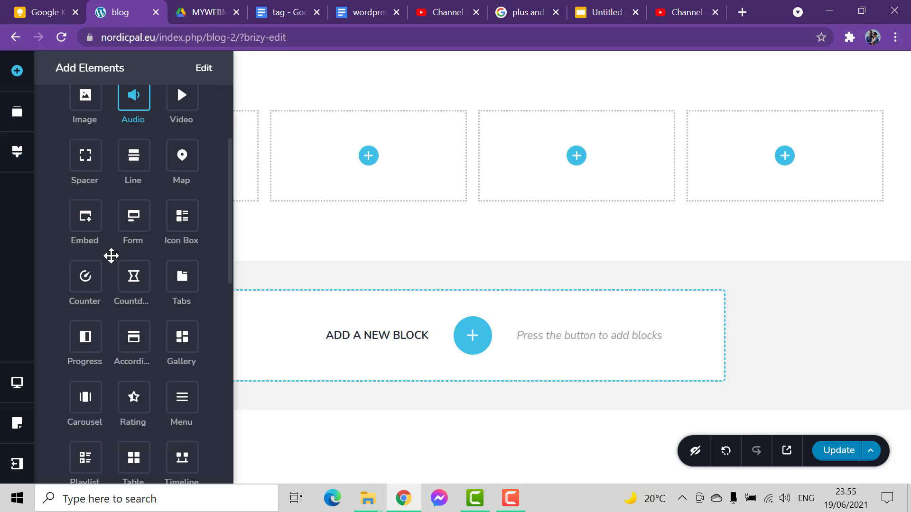
scroll(111, 256, up, 3)
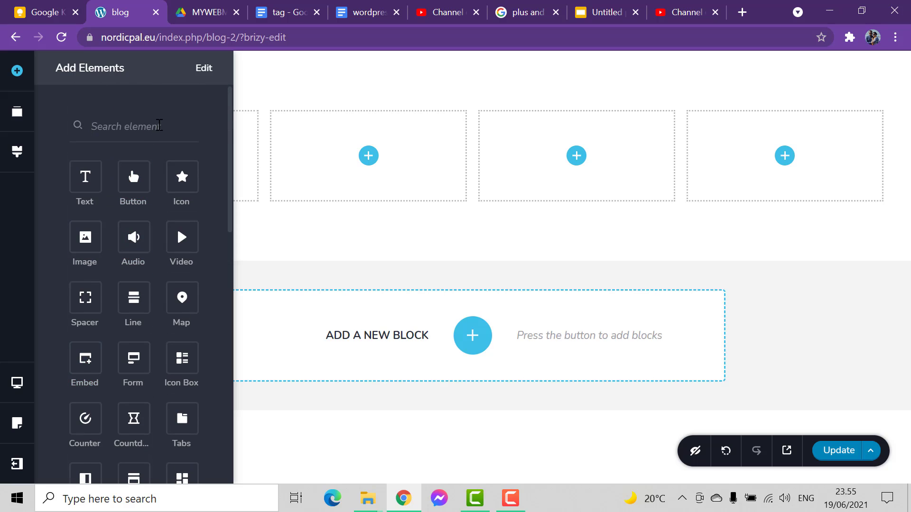
click(159, 126)
text(menu)
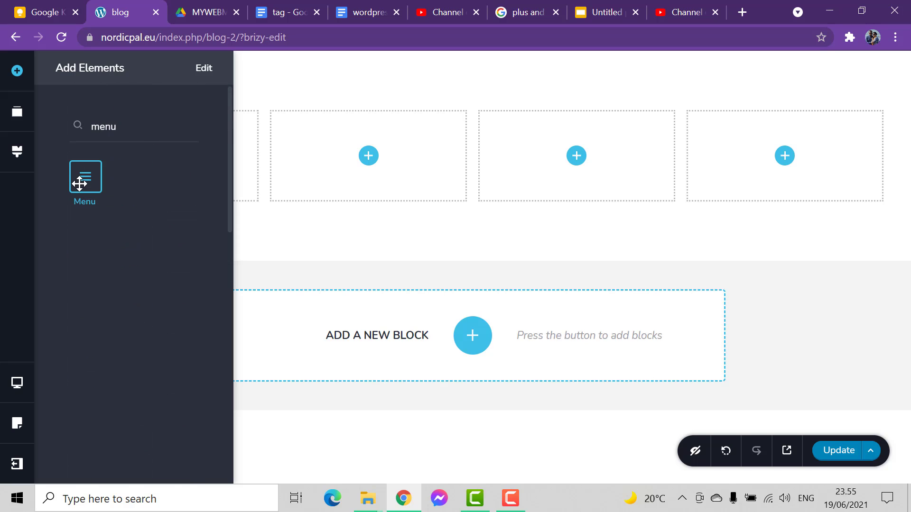
mouse_move(79, 184)
mouse_down()
mouse_move(118, 209)
mouse_move(345, 183)
mouse_move(369, 159)
mouse_up()
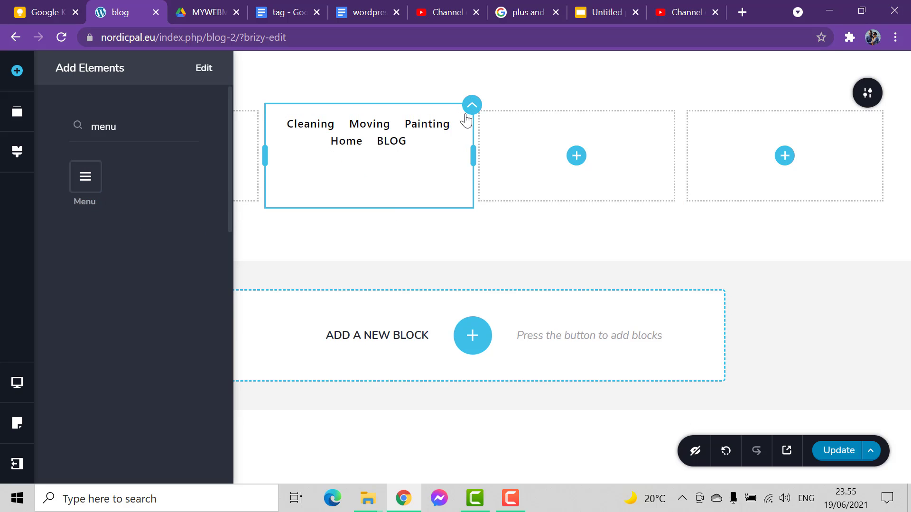
Set the menu element in the second column to show the Front menu
click(455, 128)
click(401, 160)
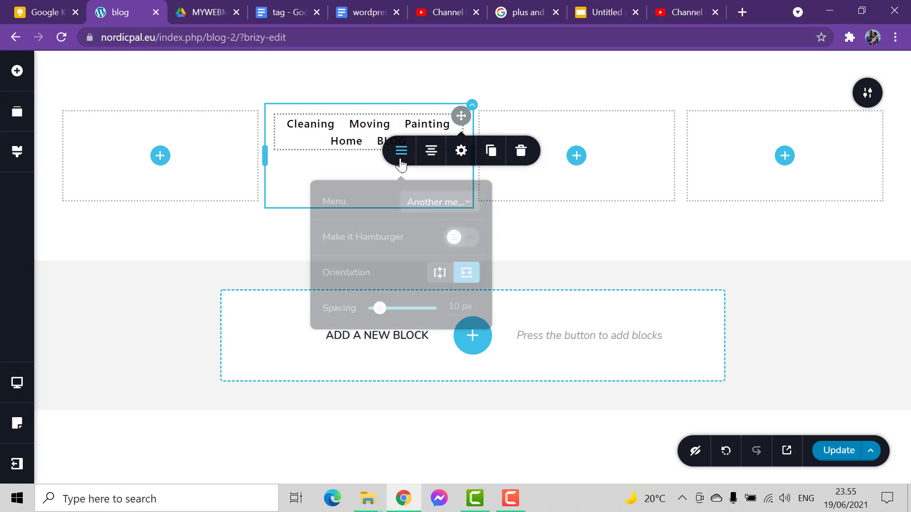
click(458, 199)
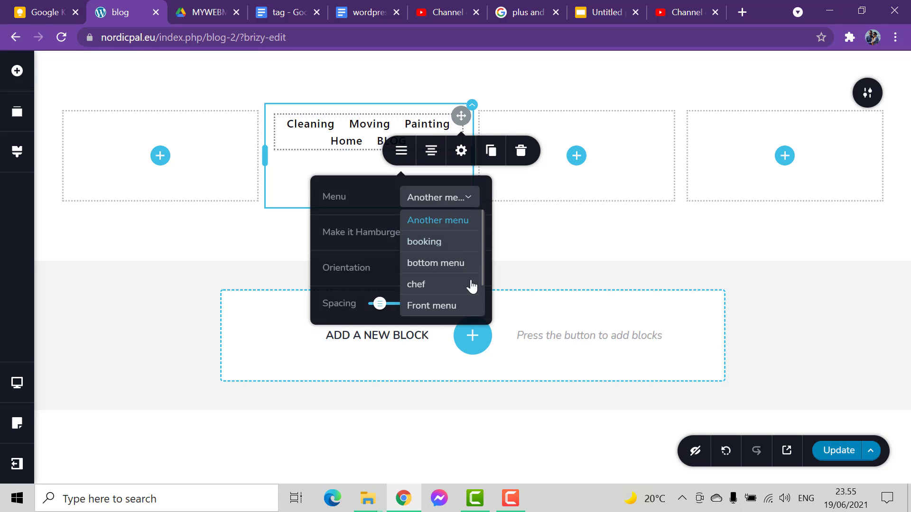
click(435, 308)
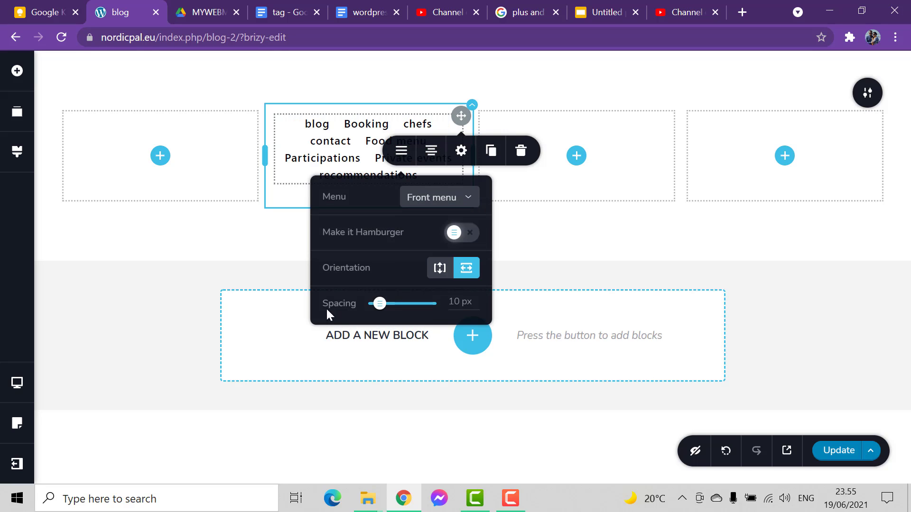
click(167, 300)
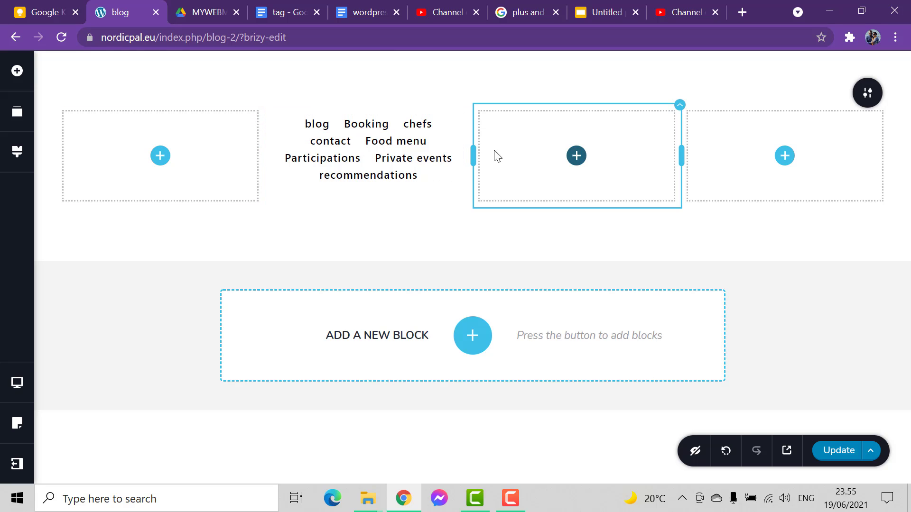
Place an Image element in the third column and open the media library to choose its picture
click(576, 156)
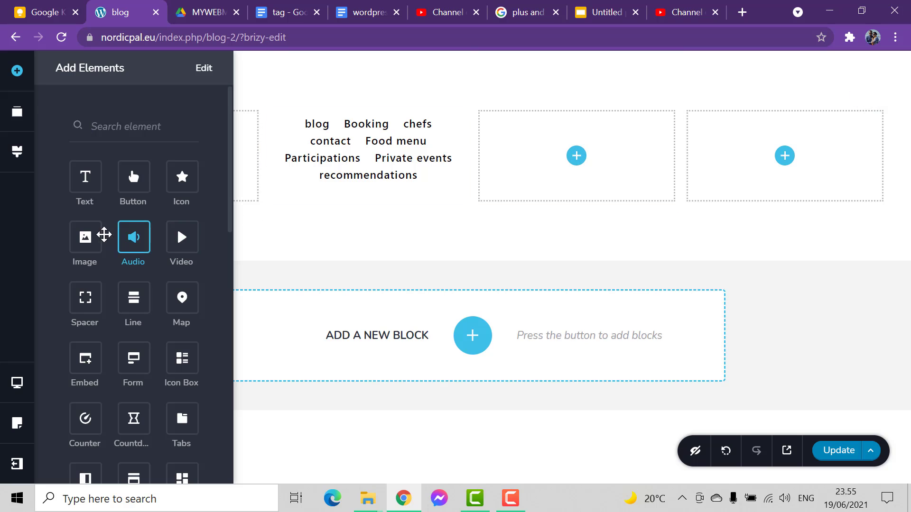
drag(78, 252, 574, 162)
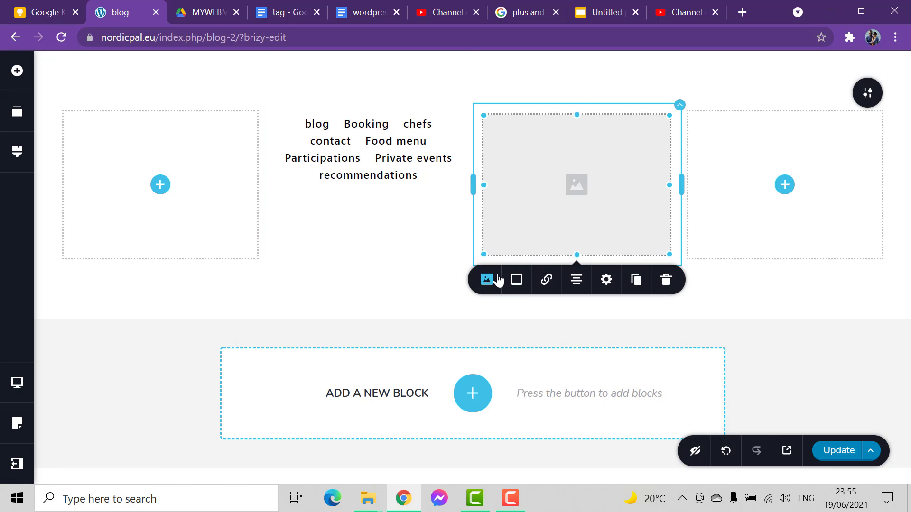
click(486, 280)
click(511, 155)
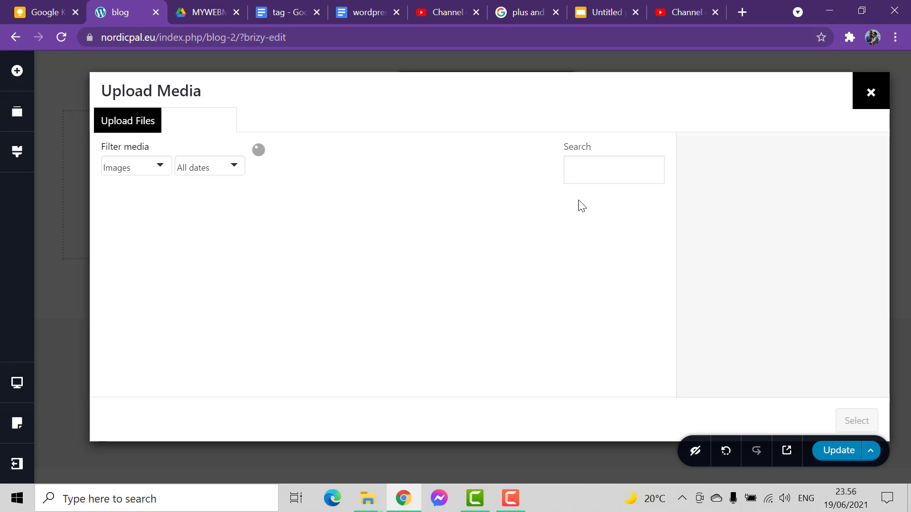
Insert the Dropbox logo from the media library into the image element and update the page
scroll(339, 261, down, 10)
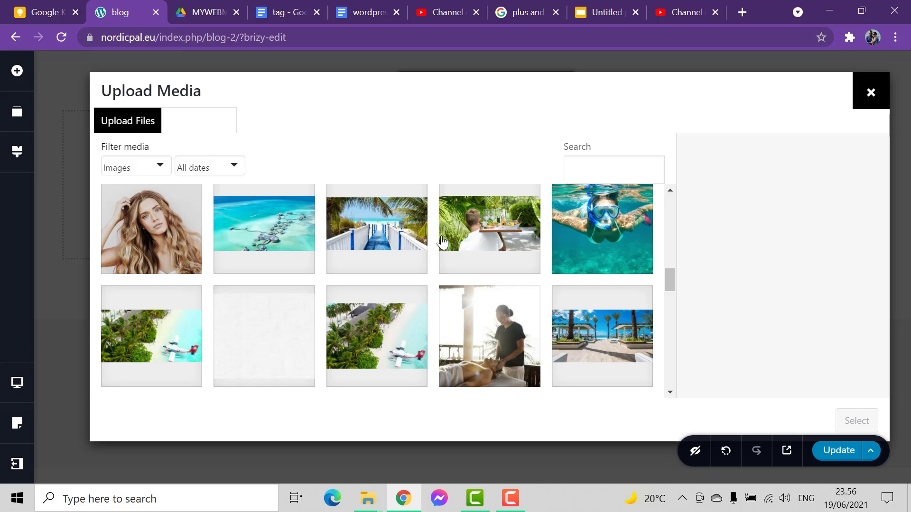
scroll(446, 243, up, 5)
scroll(449, 244, down, 15)
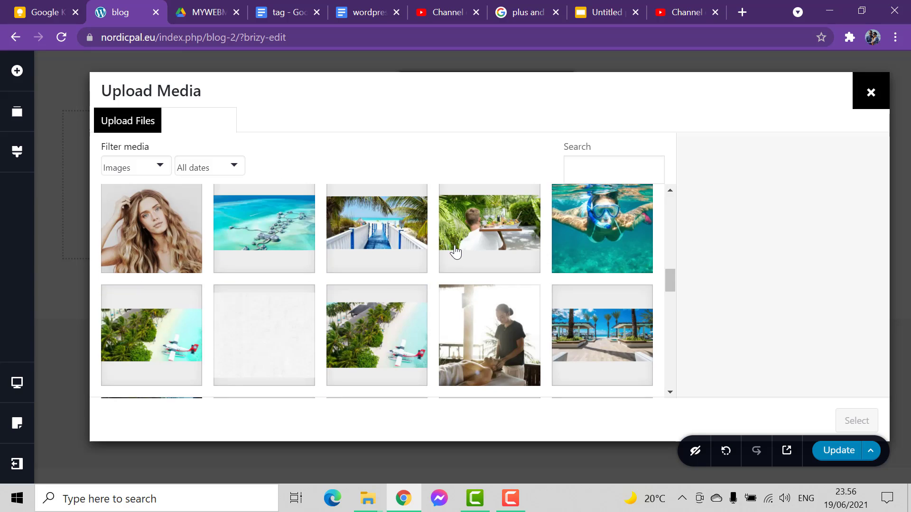
scroll(455, 252, down, 2)
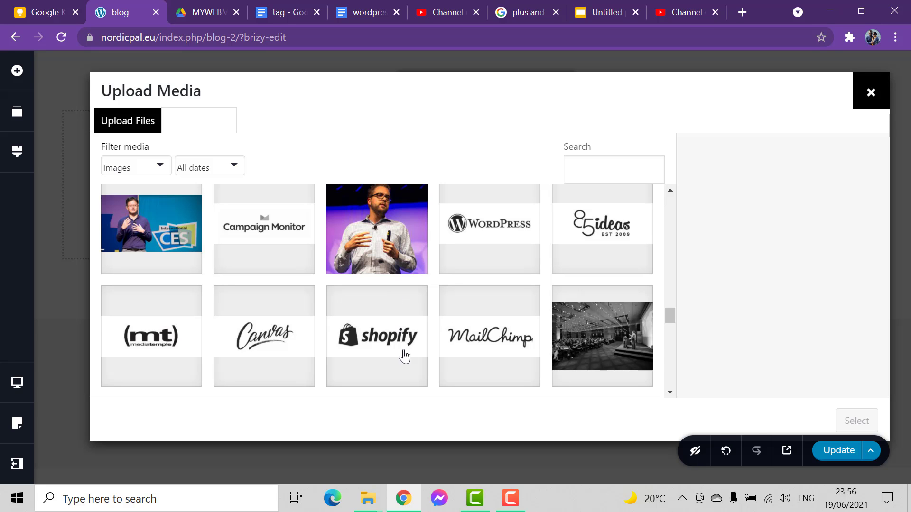
scroll(404, 351, up, 5)
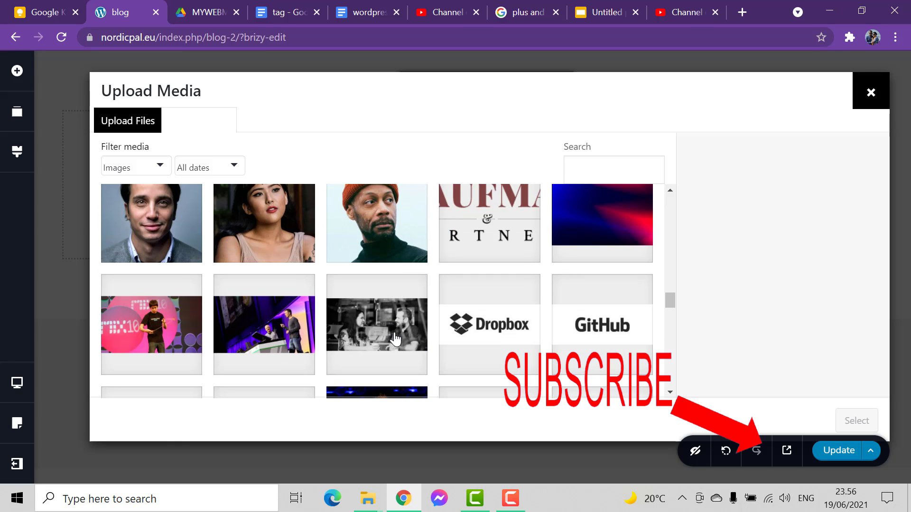
scroll(394, 339, down, 1)
click(518, 250)
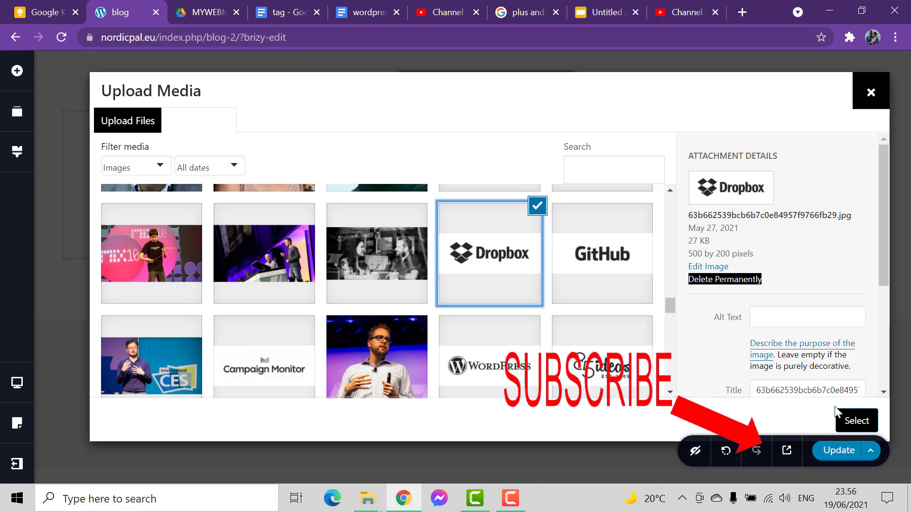
click(855, 424)
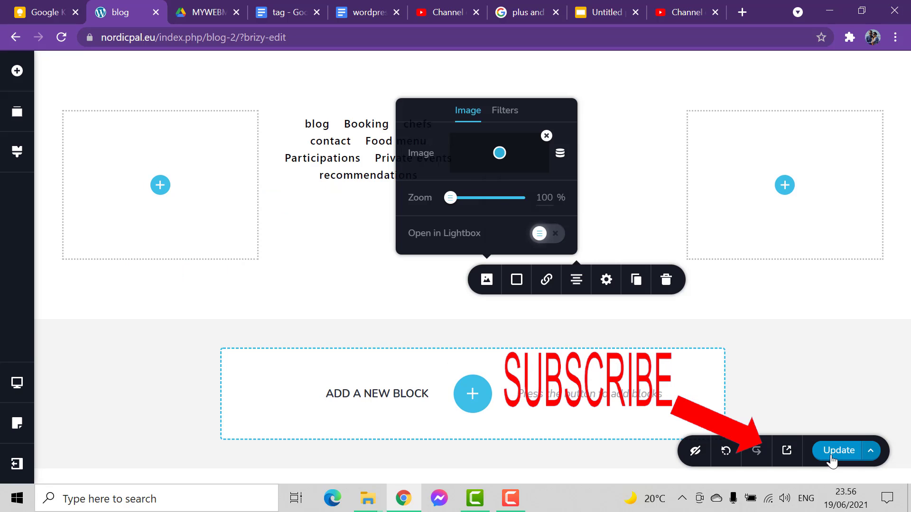
click(831, 451)
click(550, 177)
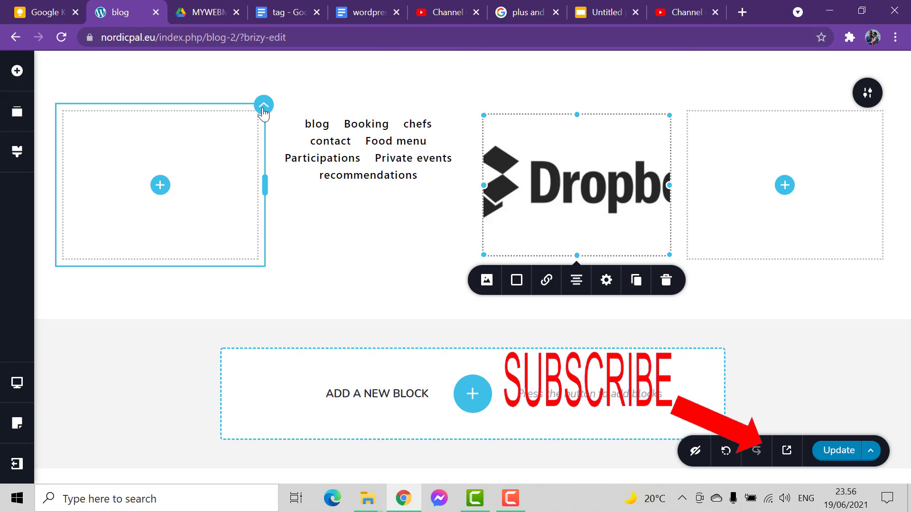
Delete the empty first column of the block, leaving the menu, logo and last empty column
click(263, 109)
click(350, 142)
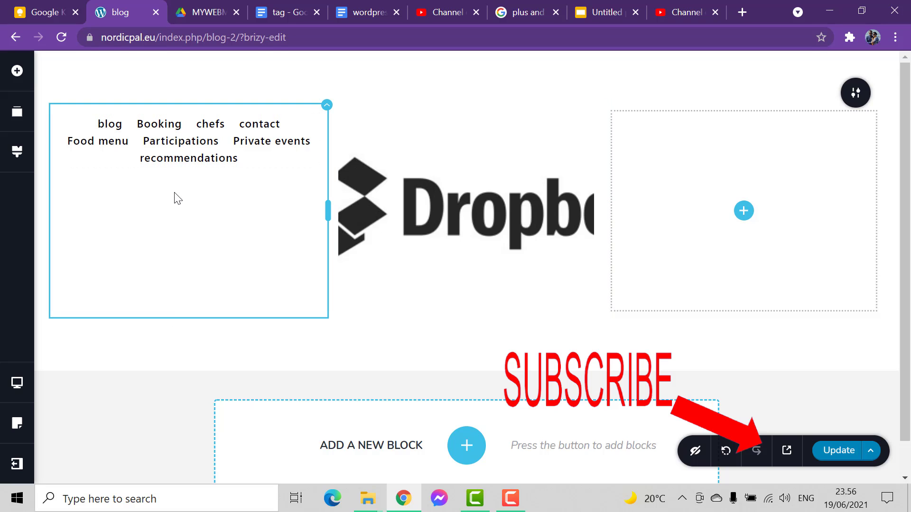
click(480, 203)
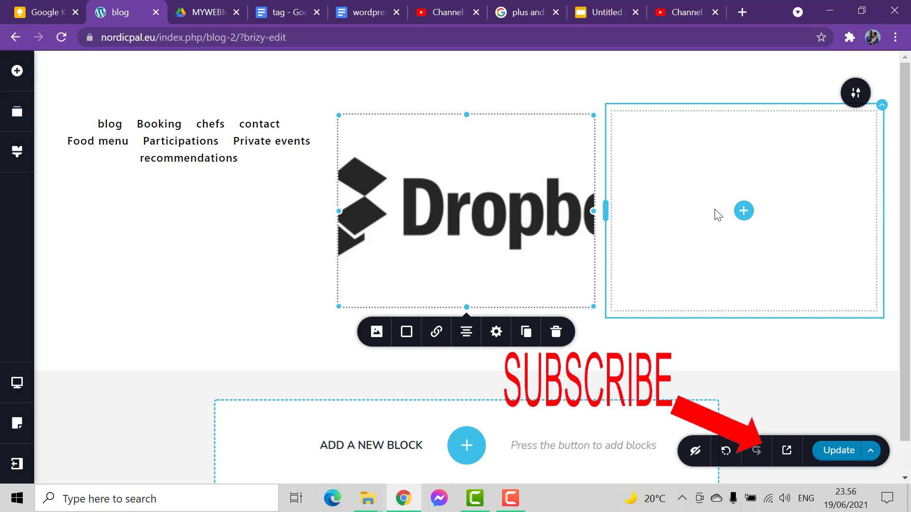
Place an Icon element in the empty last column of the block
click(743, 210)
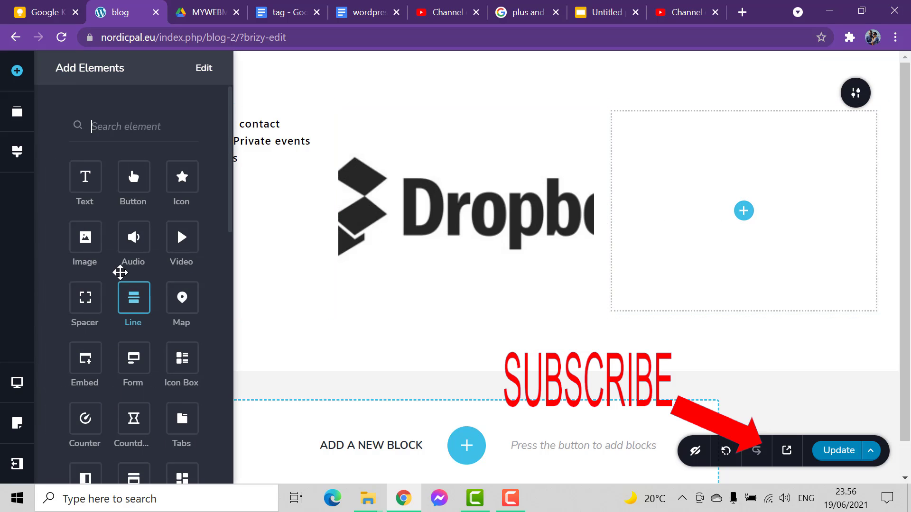
scroll(133, 265, down, 2)
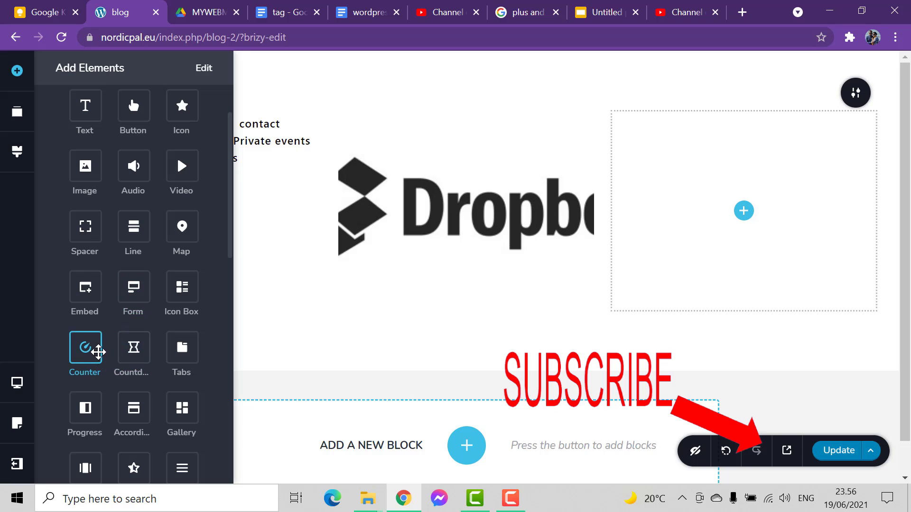
scroll(95, 322, up, 2)
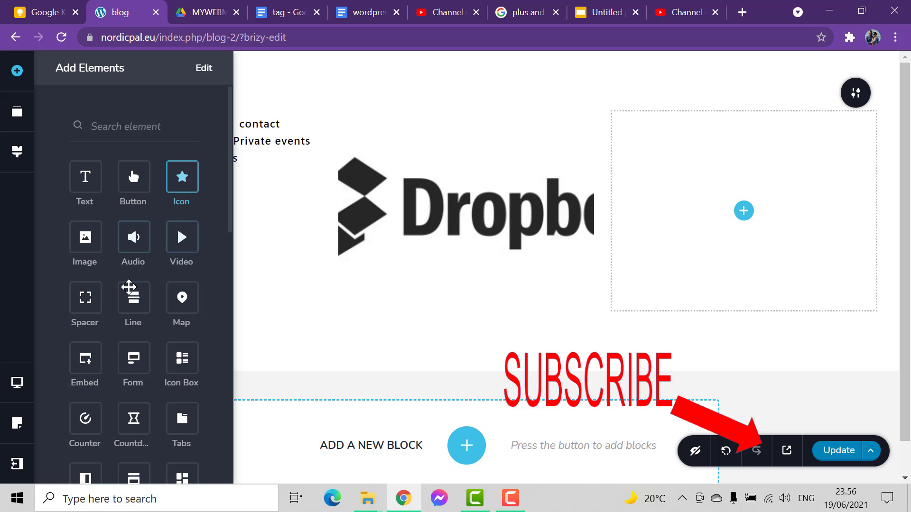
scroll(133, 237, down, 2)
scroll(127, 288, down, 1)
scroll(127, 287, up, 3)
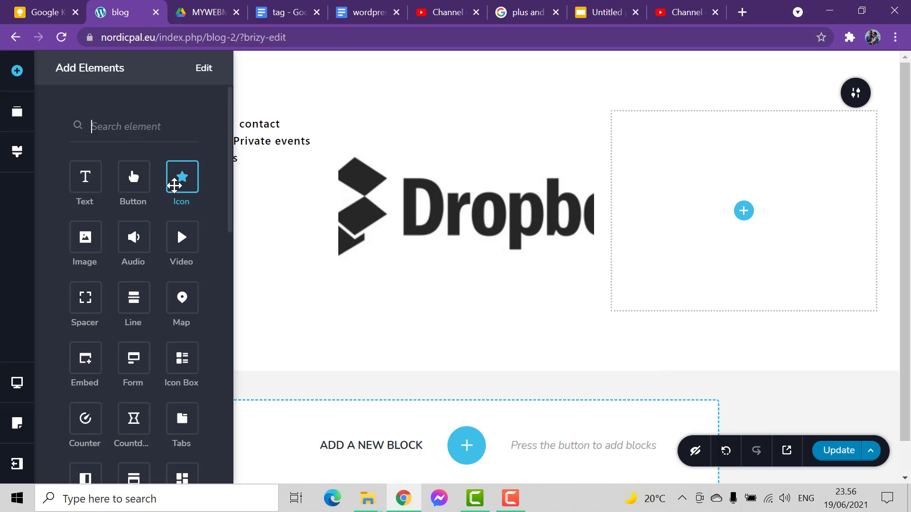
drag(180, 179, 753, 212)
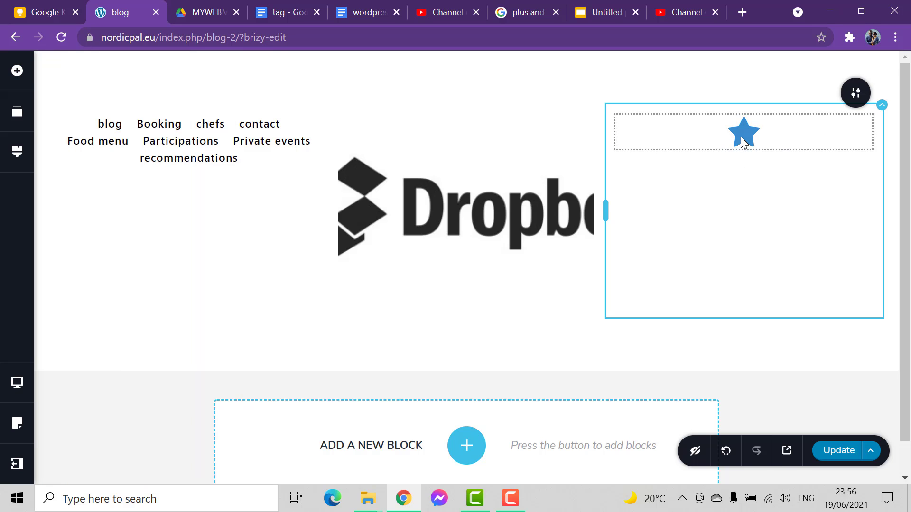
Replace the star in the icon element with the Glyph delivery truck symbol
click(741, 137)
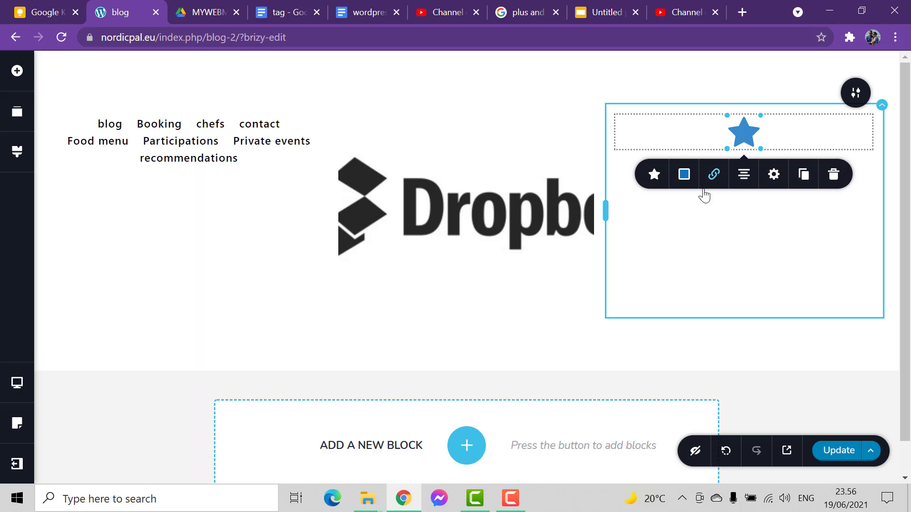
click(655, 175)
click(712, 253)
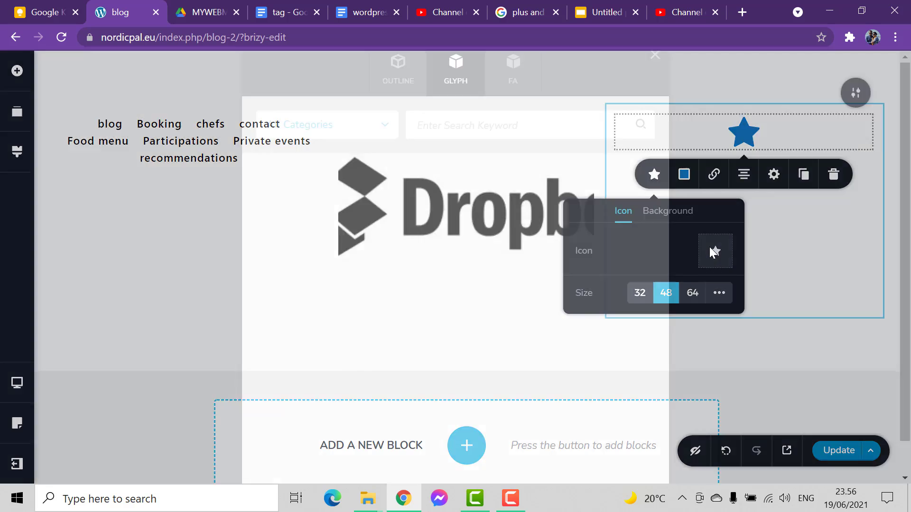
scroll(390, 313, down, 3)
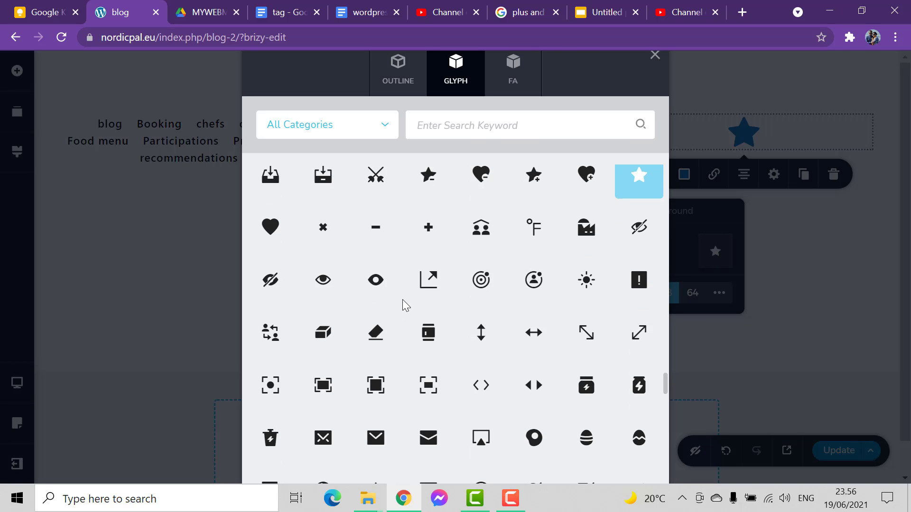
scroll(387, 315, up, 3)
scroll(386, 314, down, 5)
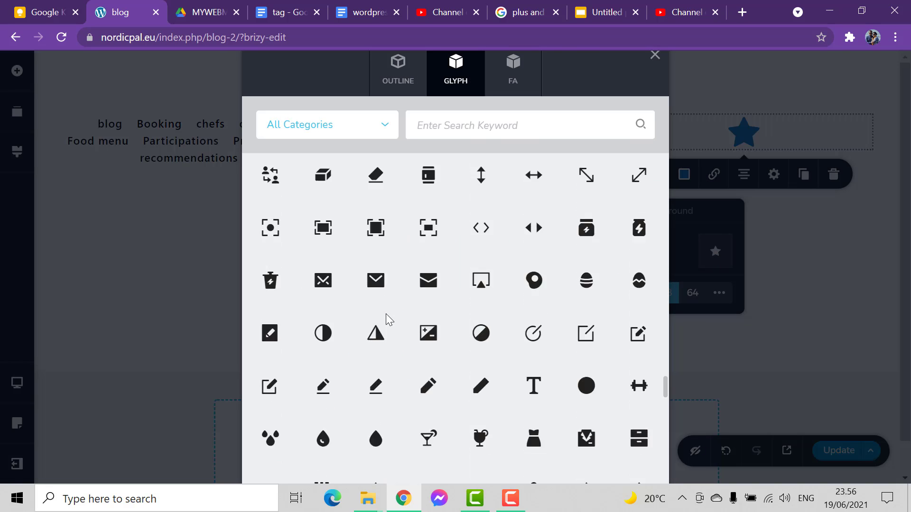
scroll(408, 265, down, 10)
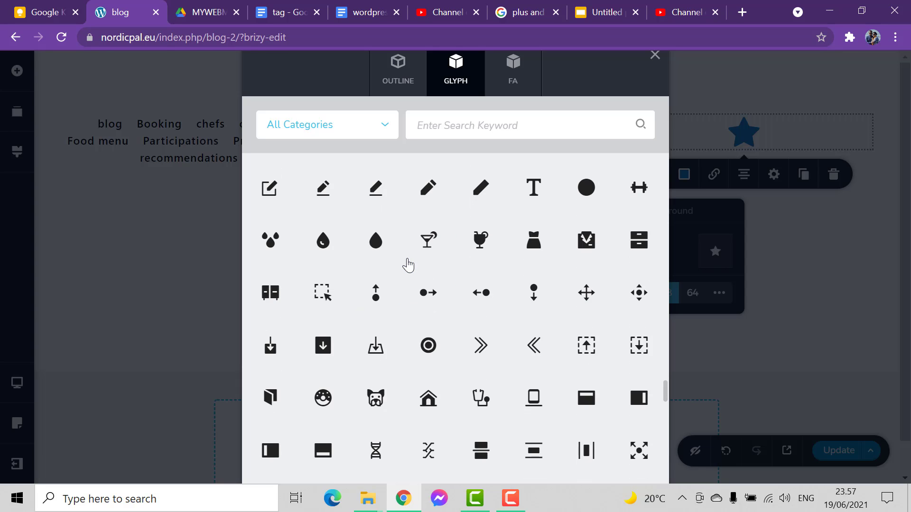
scroll(407, 261, down, 3)
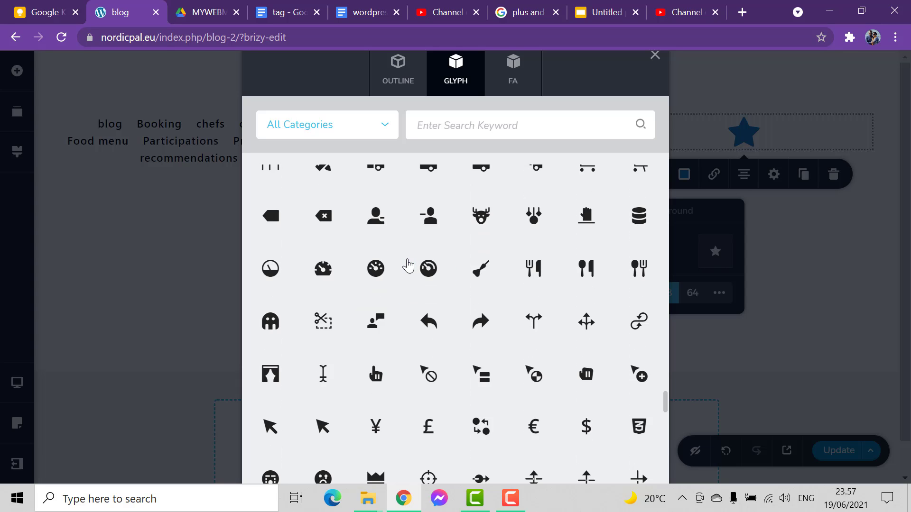
scroll(406, 263, up, 3)
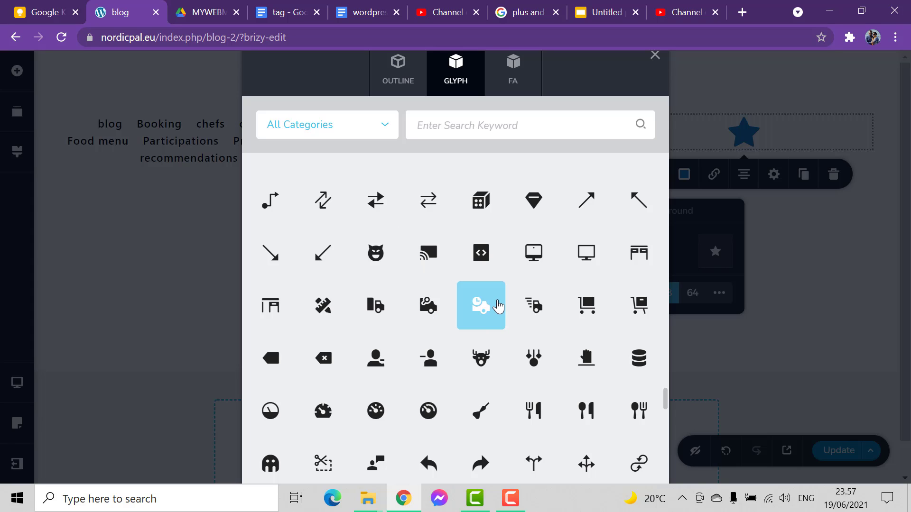
click(380, 315)
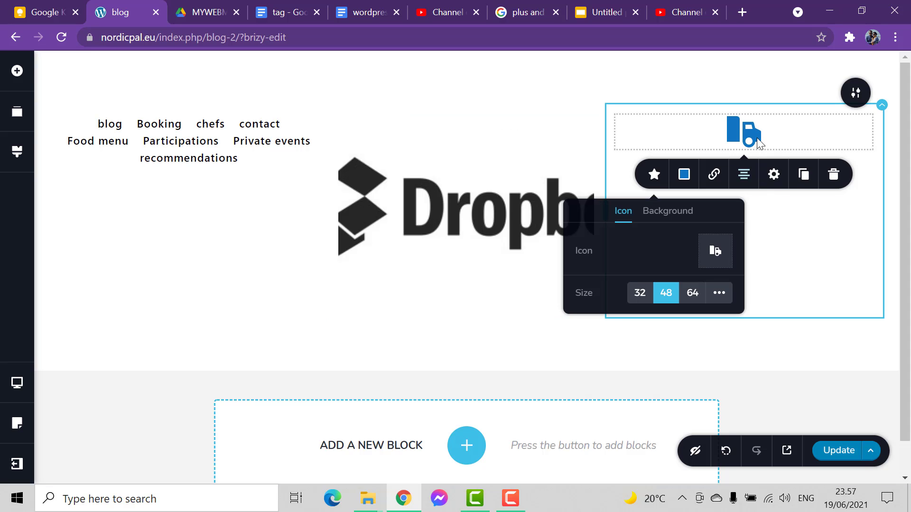
click(777, 132)
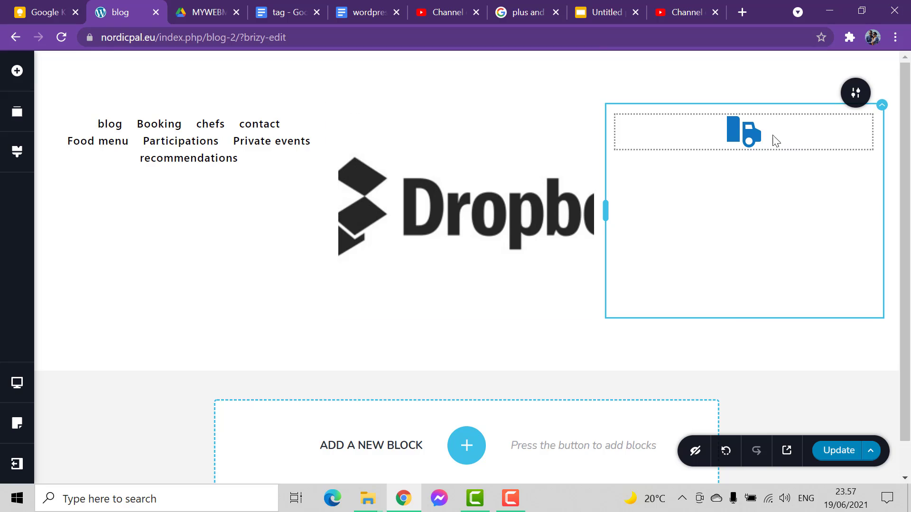
Turn the Front menu into a hamburger menu and open its drawer once to check the page links
click(195, 159)
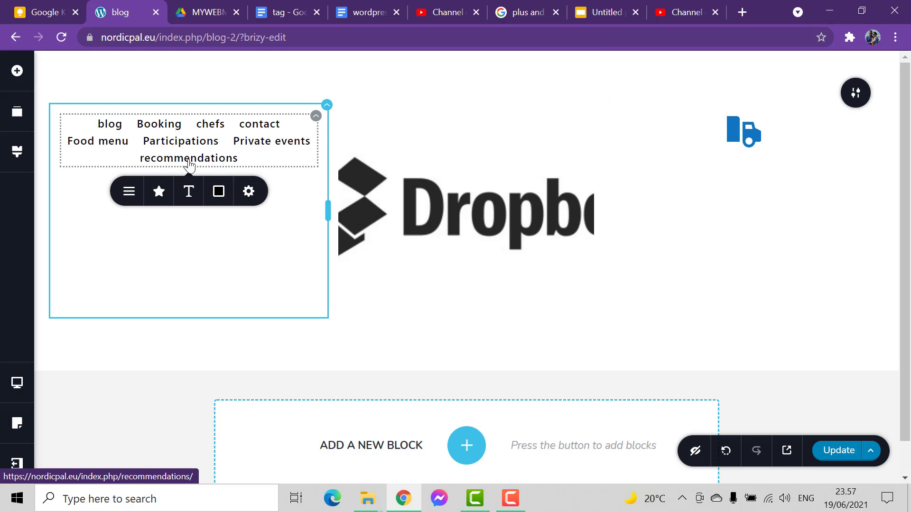
click(129, 191)
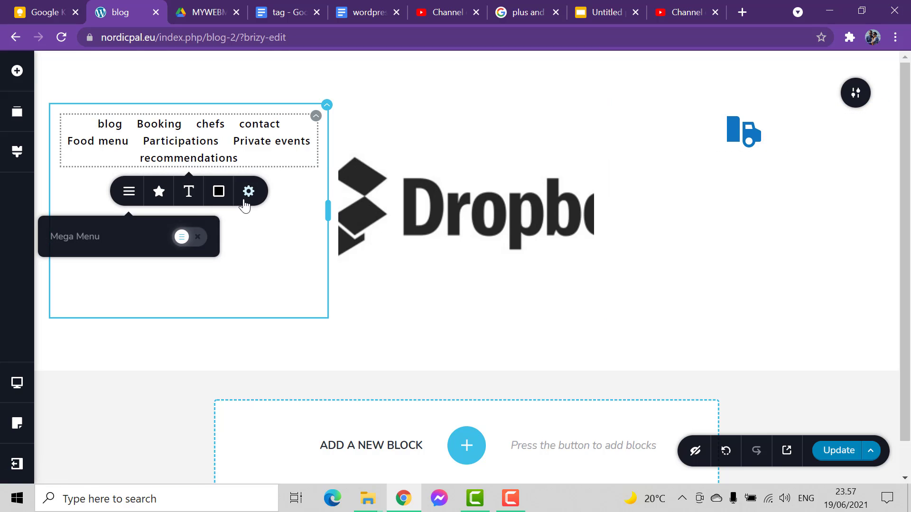
click(280, 162)
click(316, 116)
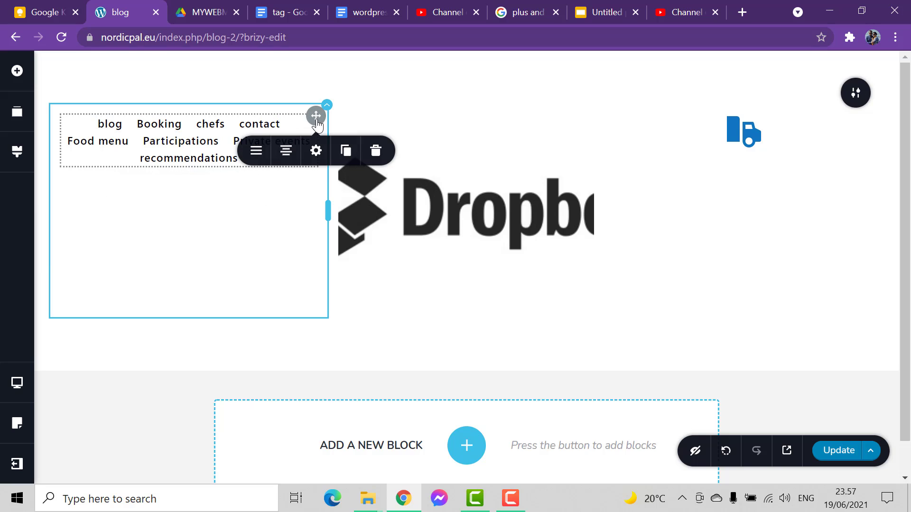
click(256, 151)
click(308, 233)
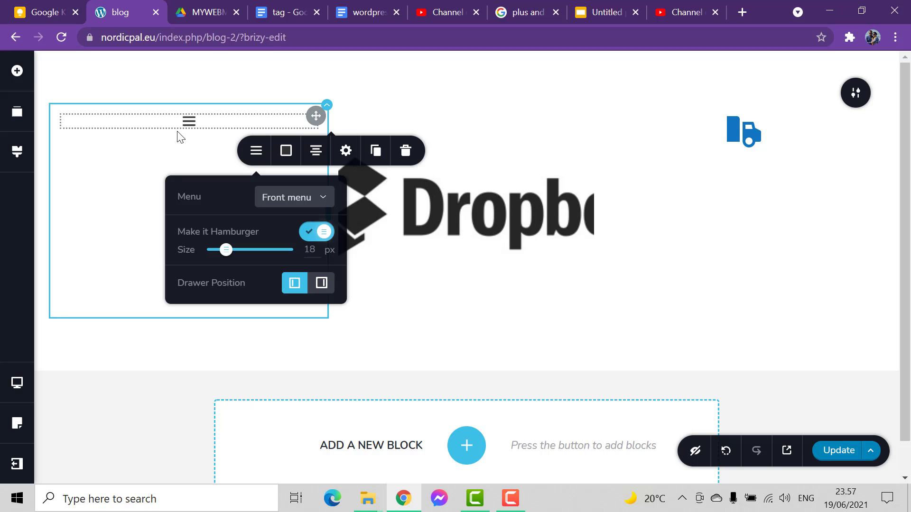
click(188, 130)
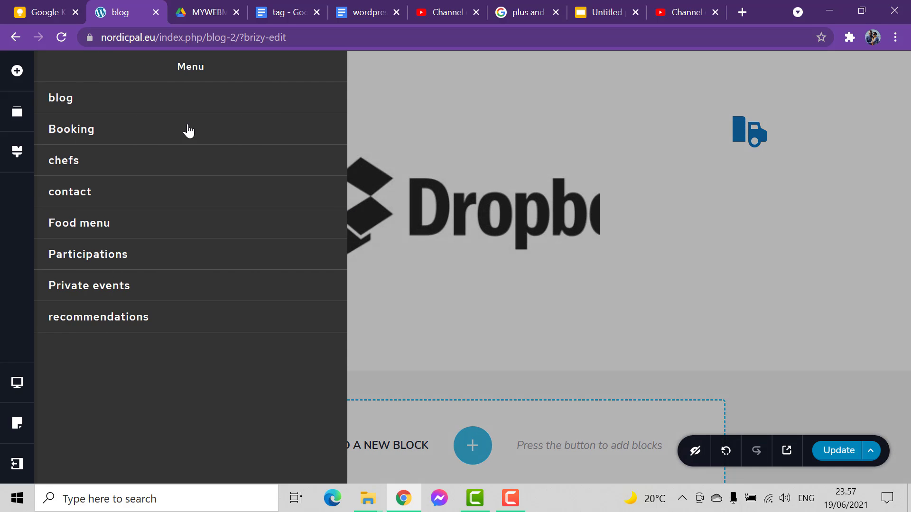
click(425, 152)
Reduce the block's bottom padding to 15 px and narrow the Dropbox logo column in favour of the menu column
drag(461, 356, 431, 177)
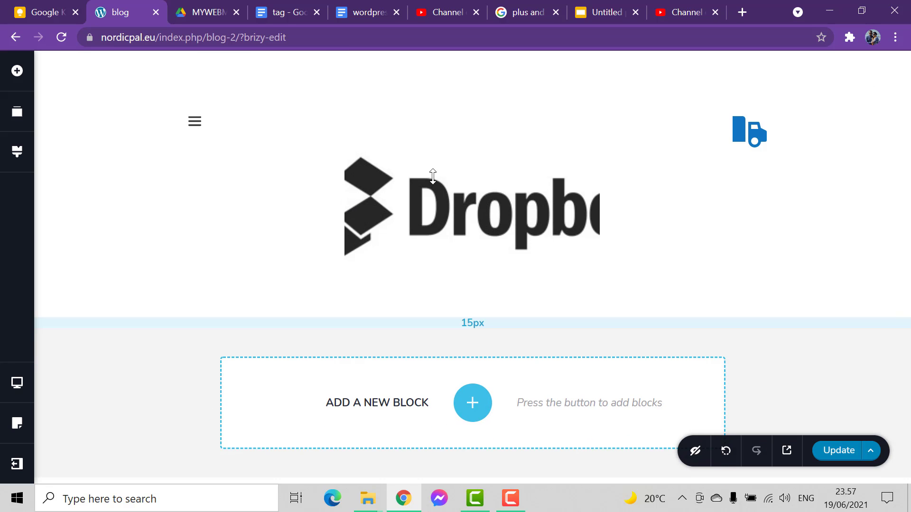
click(474, 187)
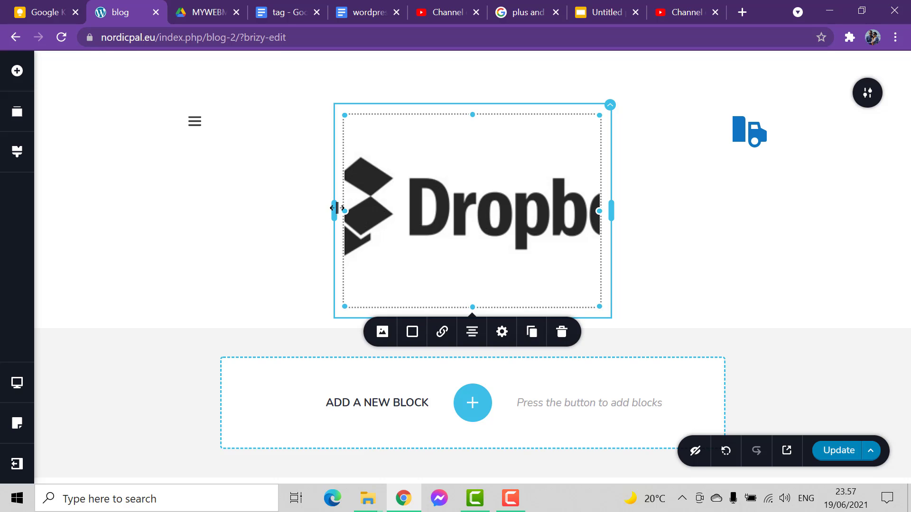
drag(337, 207, 593, 163)
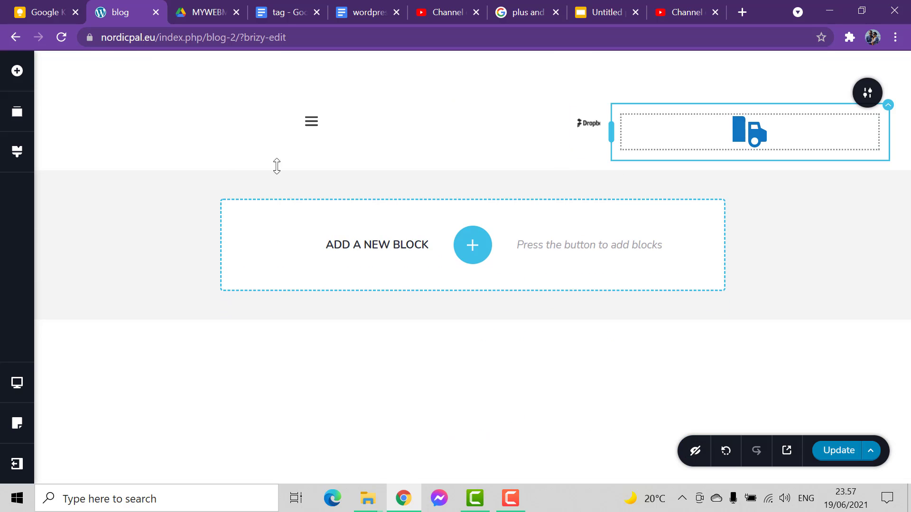
click(311, 124)
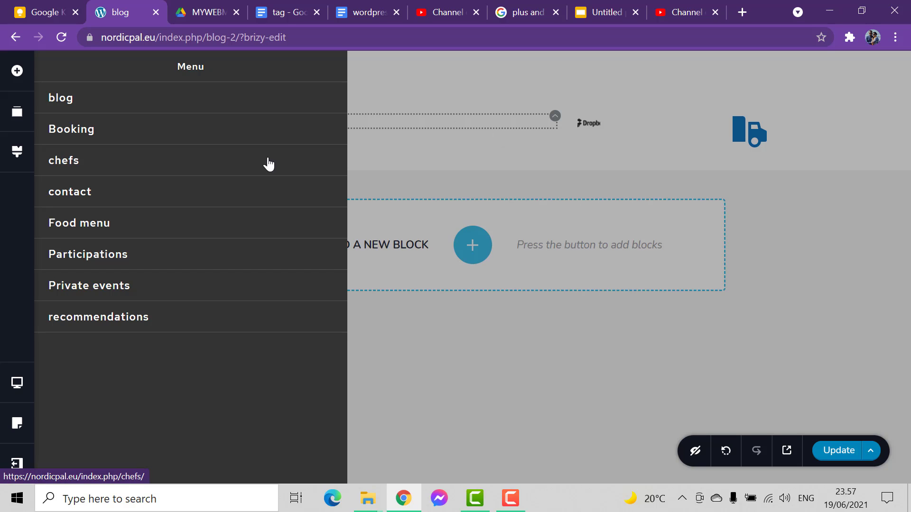
click(432, 131)
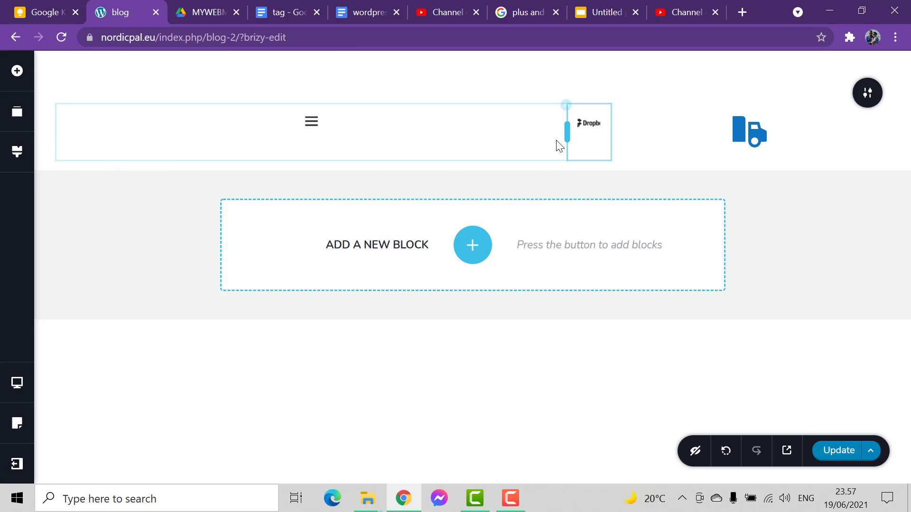
drag(565, 131, 448, 132)
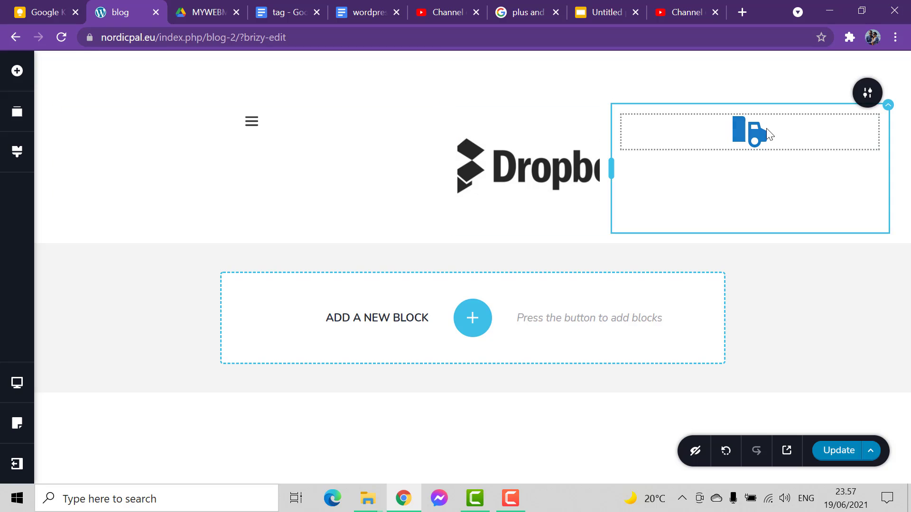
Inspect the truck icon's options and the page links in the hamburger menu drawer
click(766, 129)
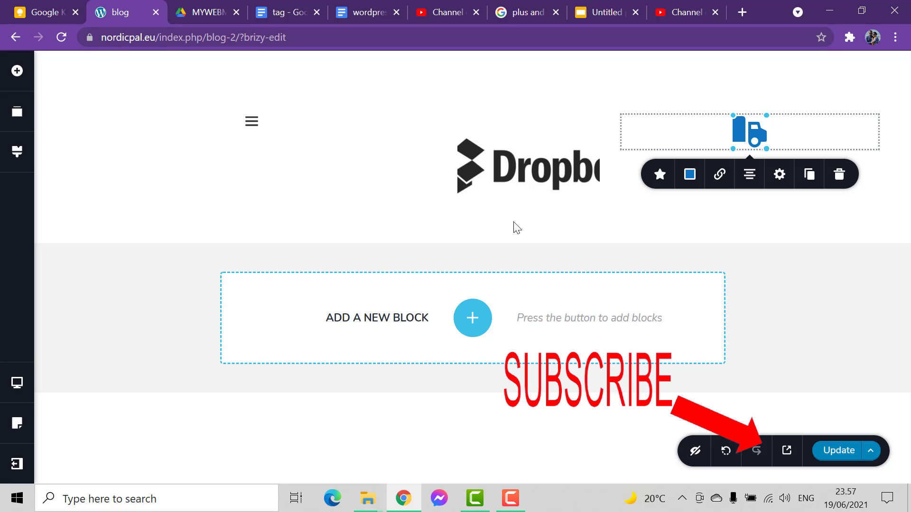
click(162, 338)
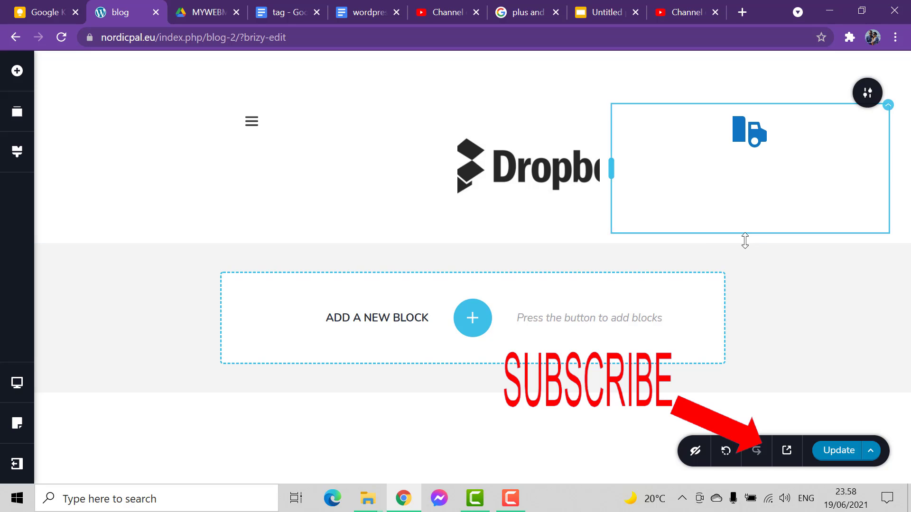
click(253, 125)
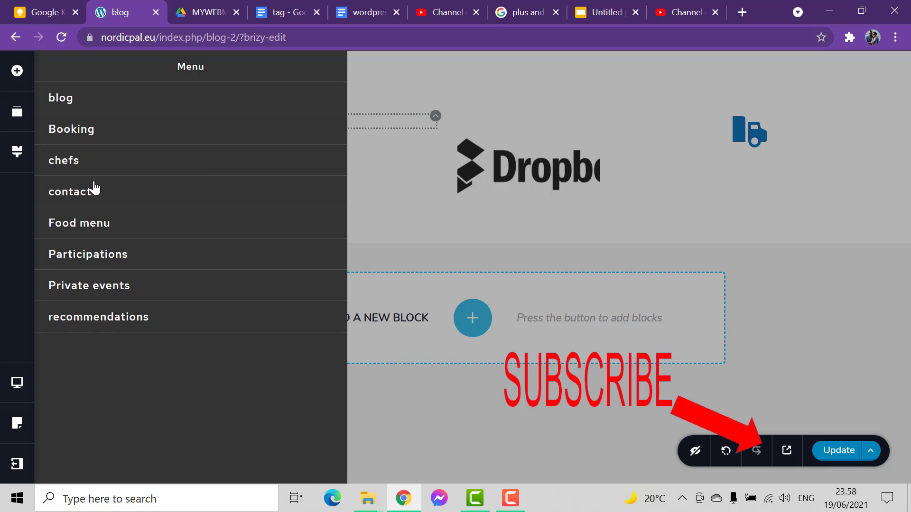
click(370, 214)
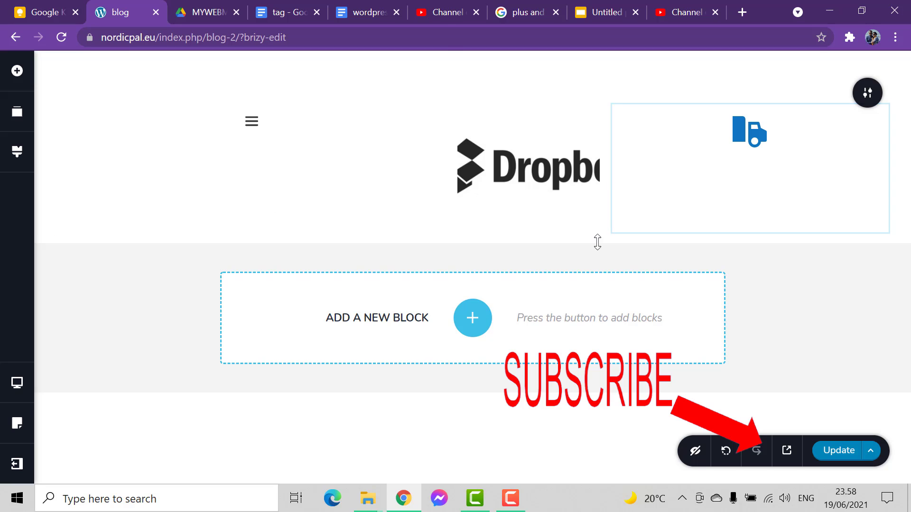
Give the whole header block a solid grey-brown background overlay, #9E8D8D
mouse_move(864, 95)
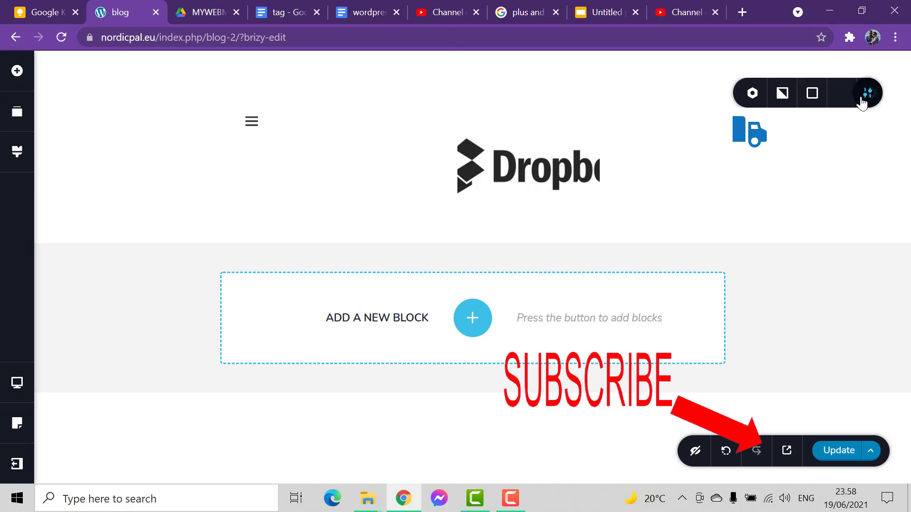
click(743, 93)
click(720, 173)
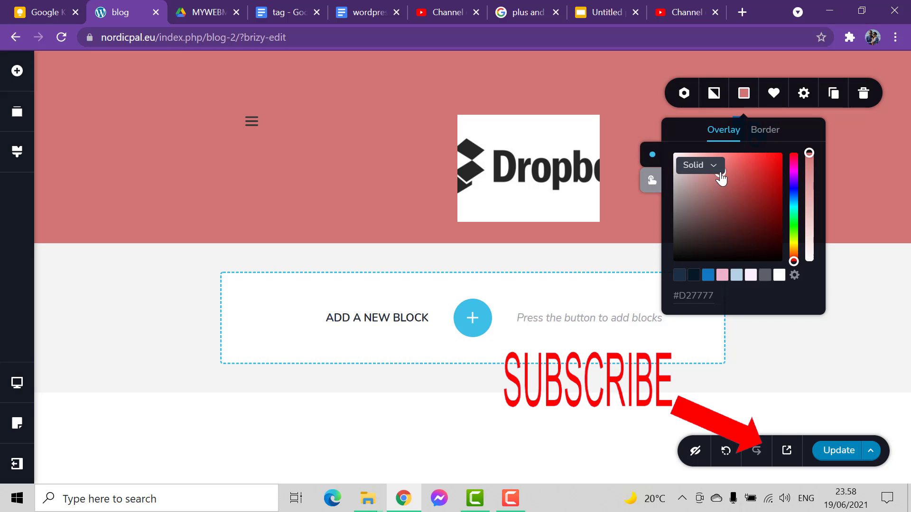
drag(721, 176, 685, 195)
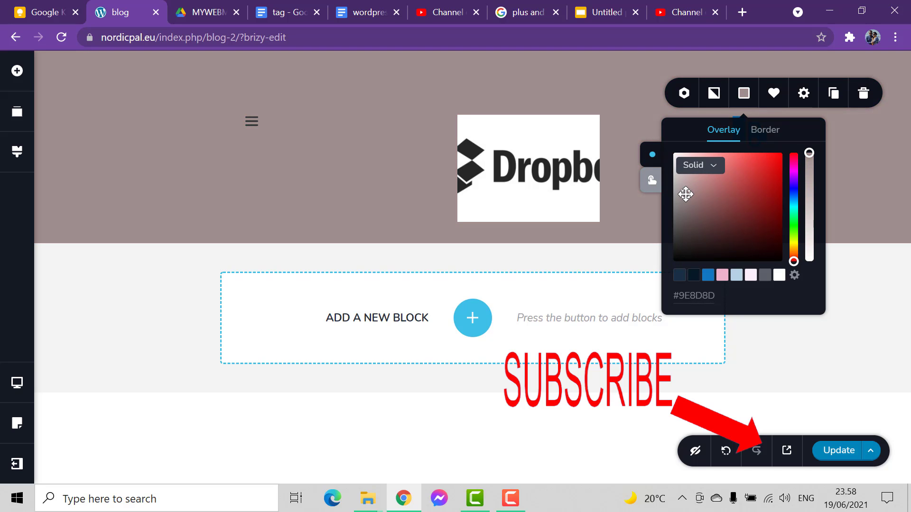
click(253, 150)
Give the hamburger menu's column a solid dark red background overlay, #7D2E2E
click(443, 110)
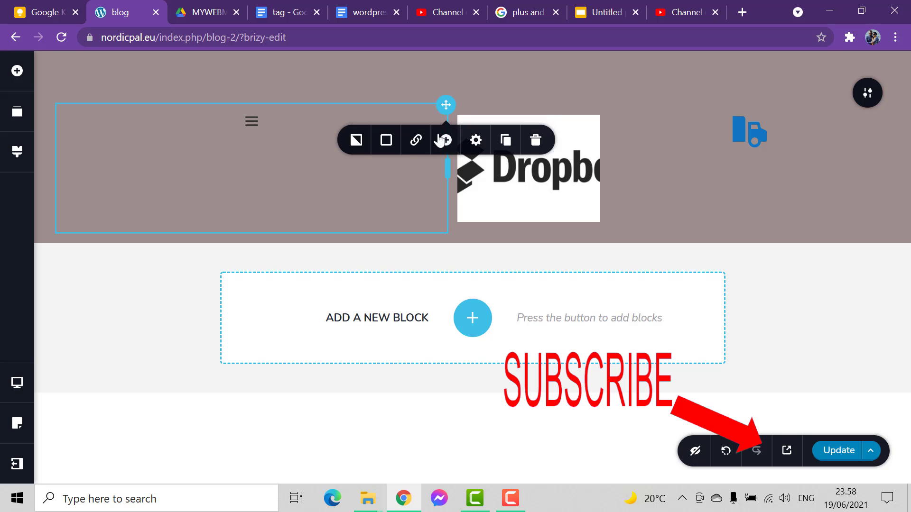
click(387, 140)
click(385, 255)
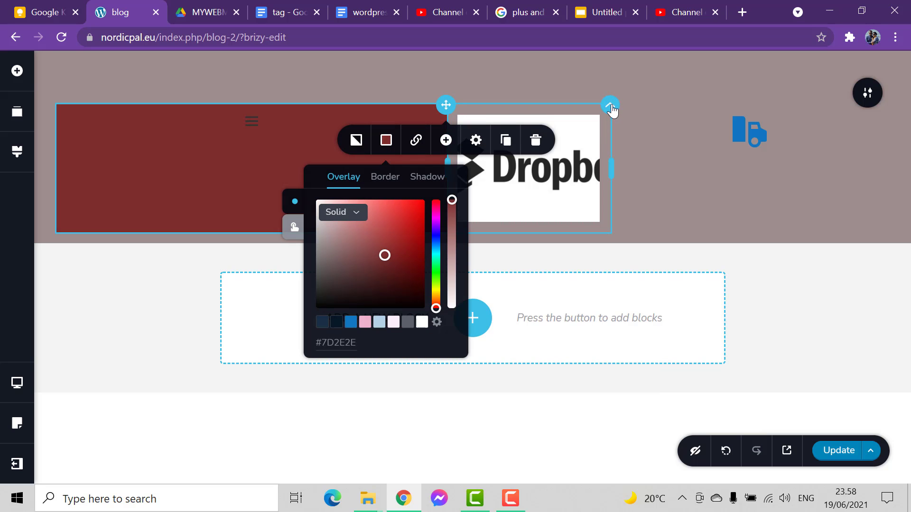
Give the Dropbox logo's column a solid dark navy background overlay, #092030
click(578, 148)
click(558, 148)
drag(558, 254, 570, 287)
click(600, 246)
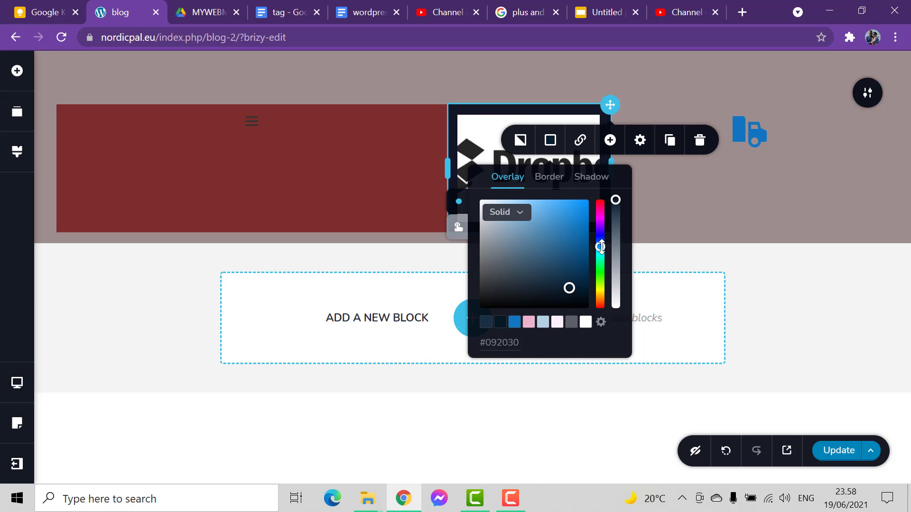
Give the truck icon's column a solid light pink background overlay, #EDB2CB
click(785, 129)
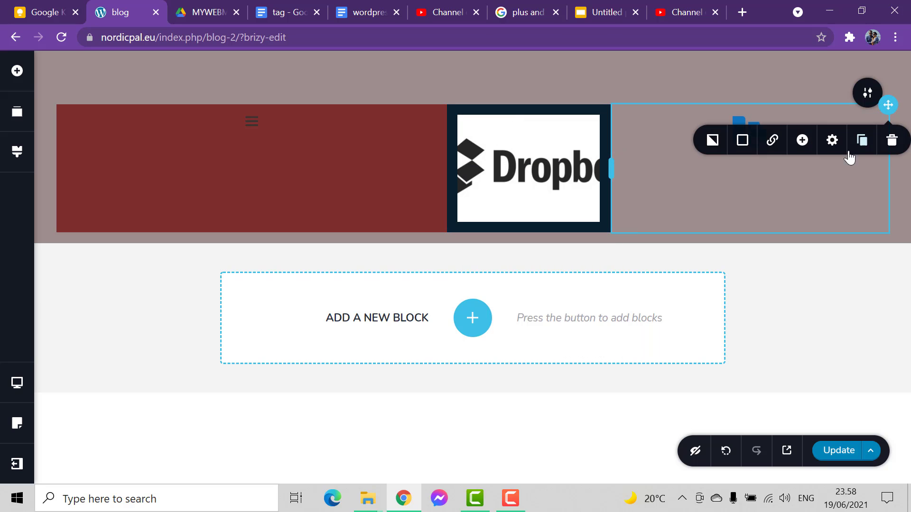
click(742, 141)
click(701, 238)
drag(701, 237, 700, 267)
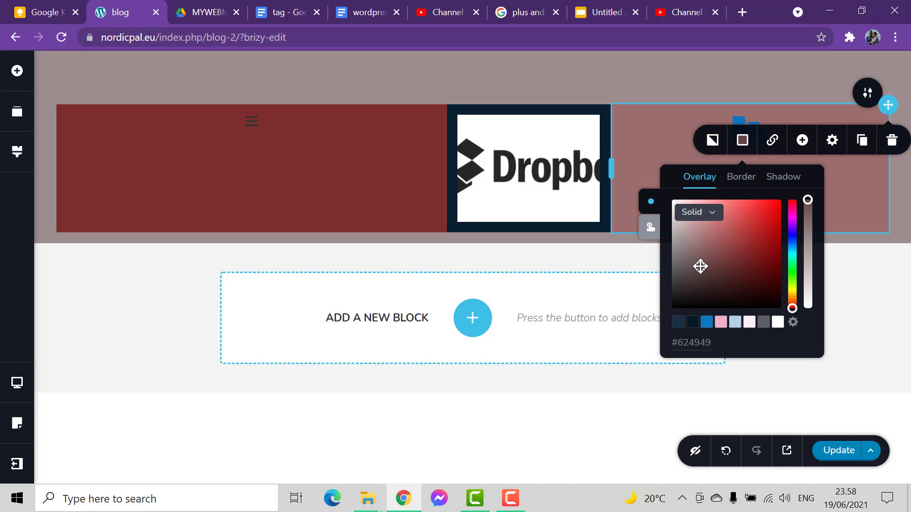
click(721, 322)
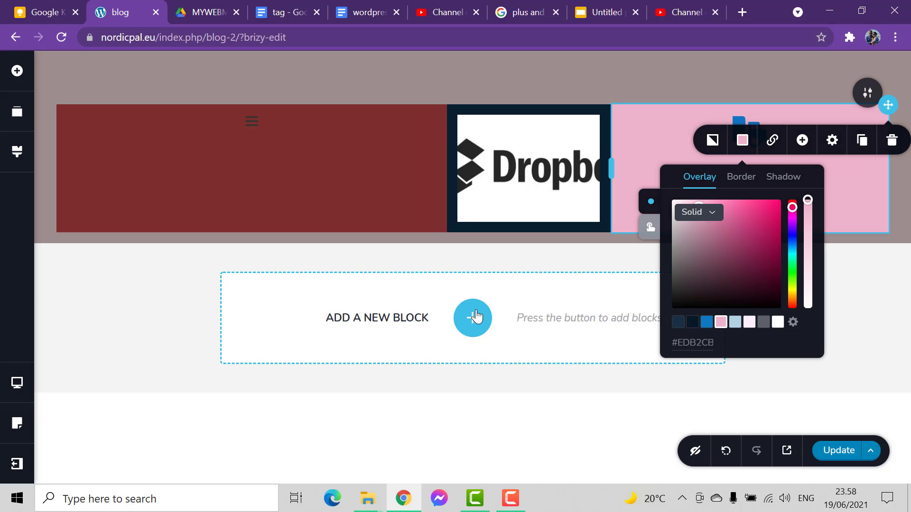
click(118, 352)
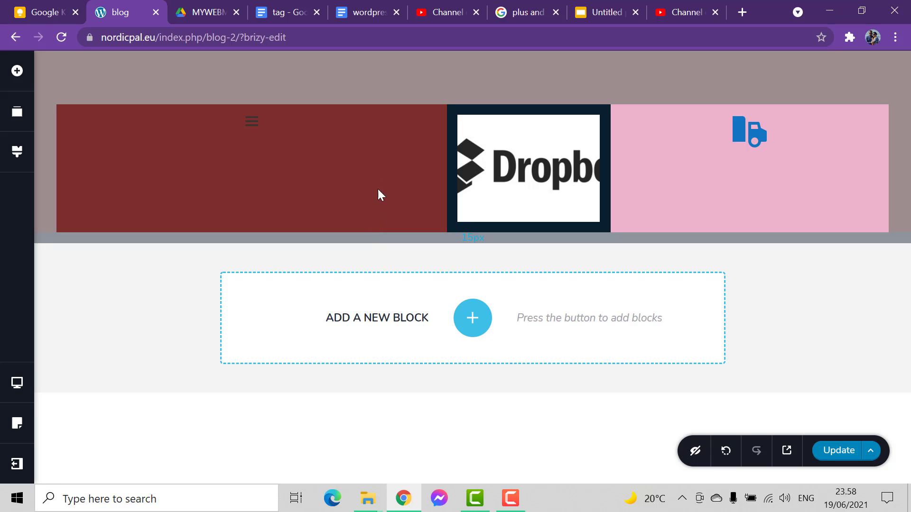
Reduce the header block's top padding so the three columns sit closer to the block's upper edge
drag(398, 94, 401, 72)
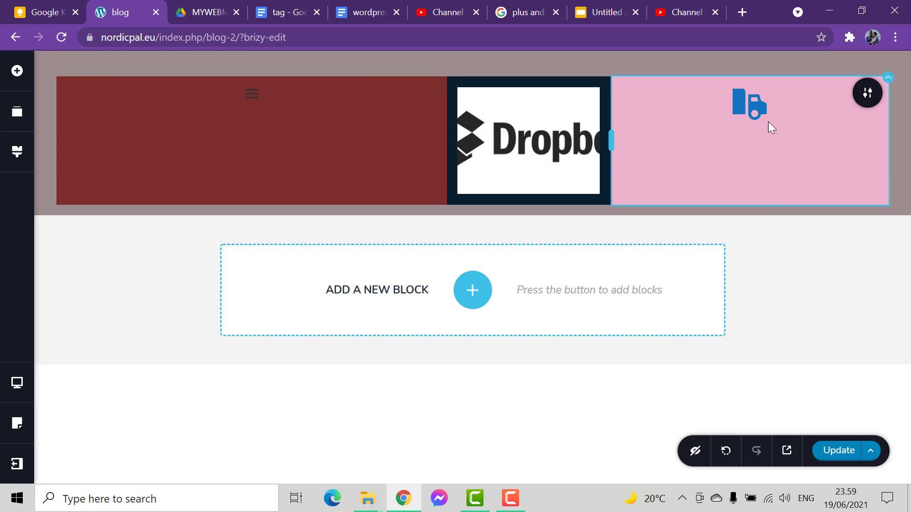
click(752, 110)
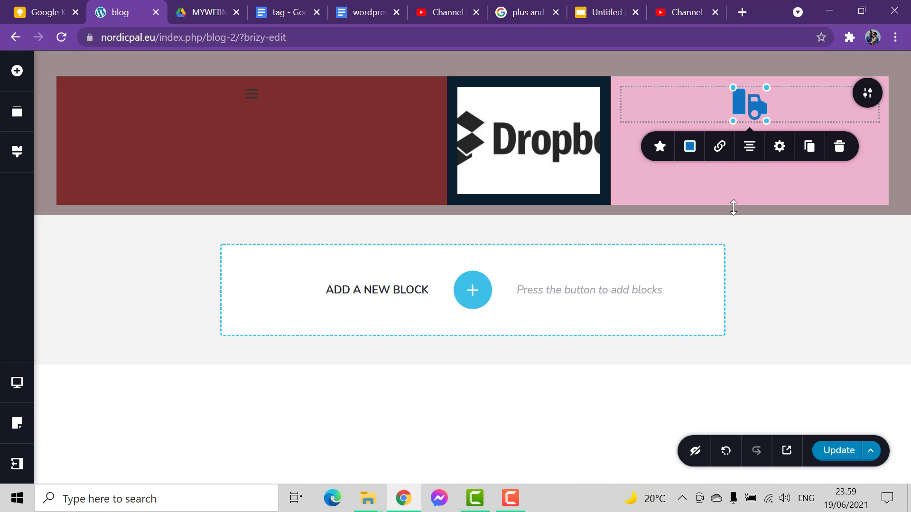
click(18, 71)
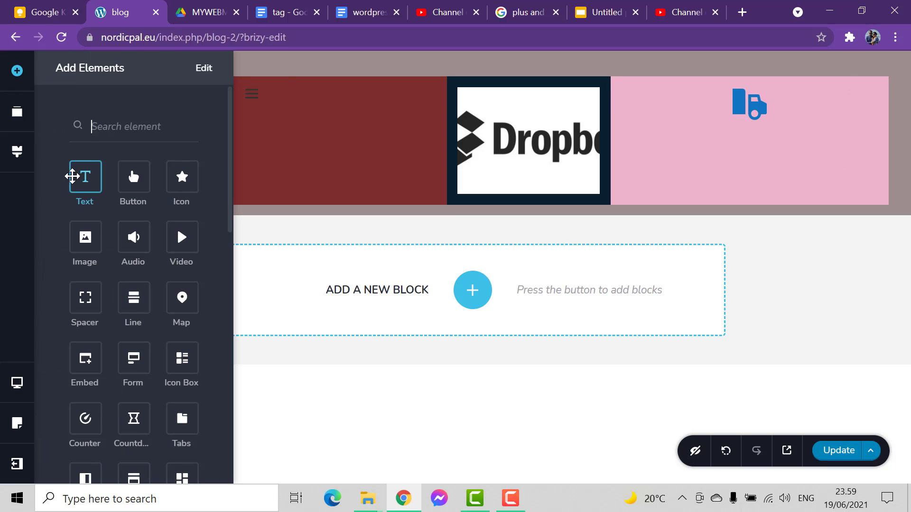
click(776, 242)
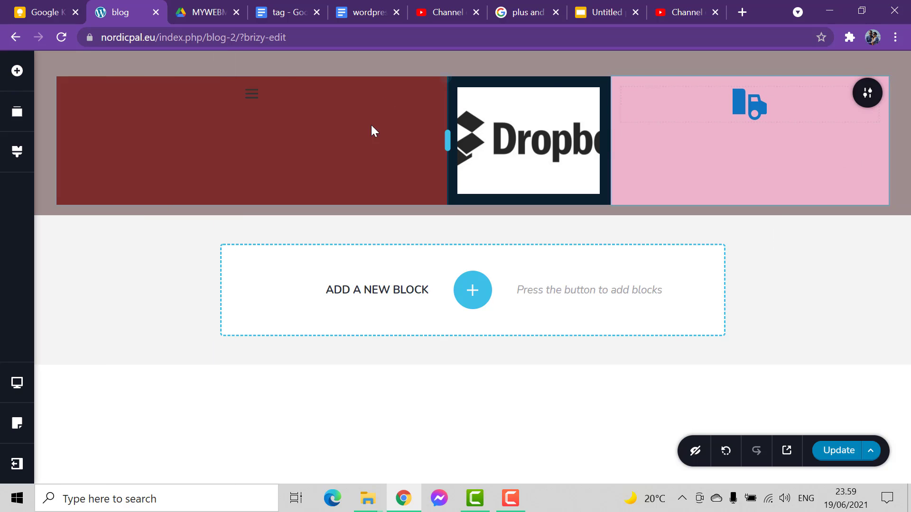